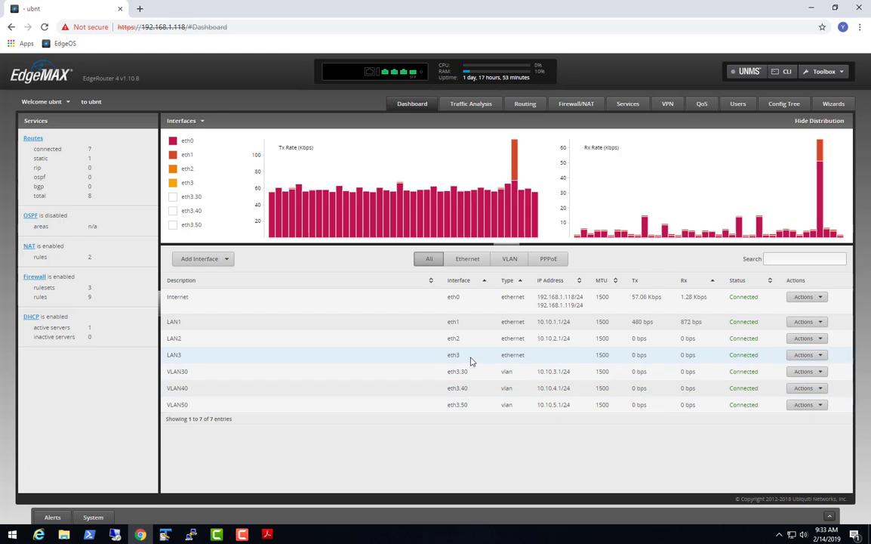
# Filter the interface list to VLANs and back to all, then open the Add VLAN form.
pyautogui.click(509, 258)
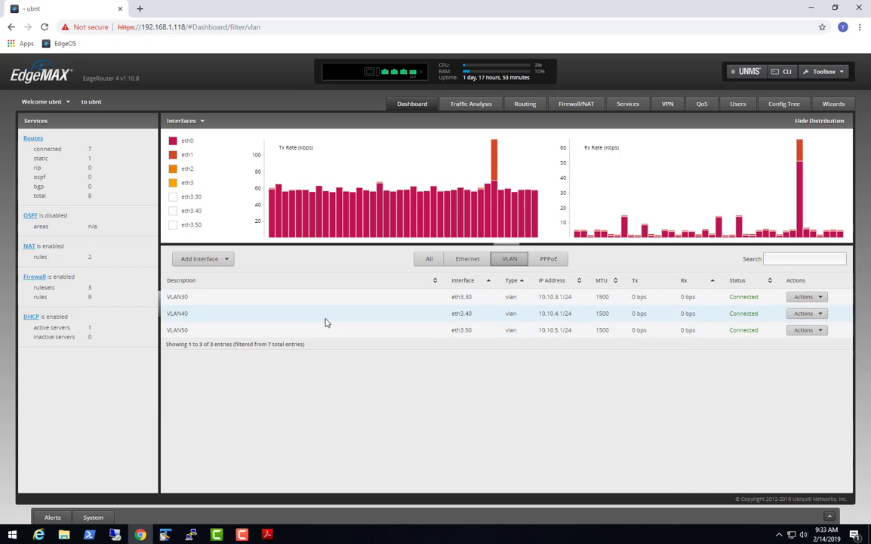
pyautogui.click(425, 264)
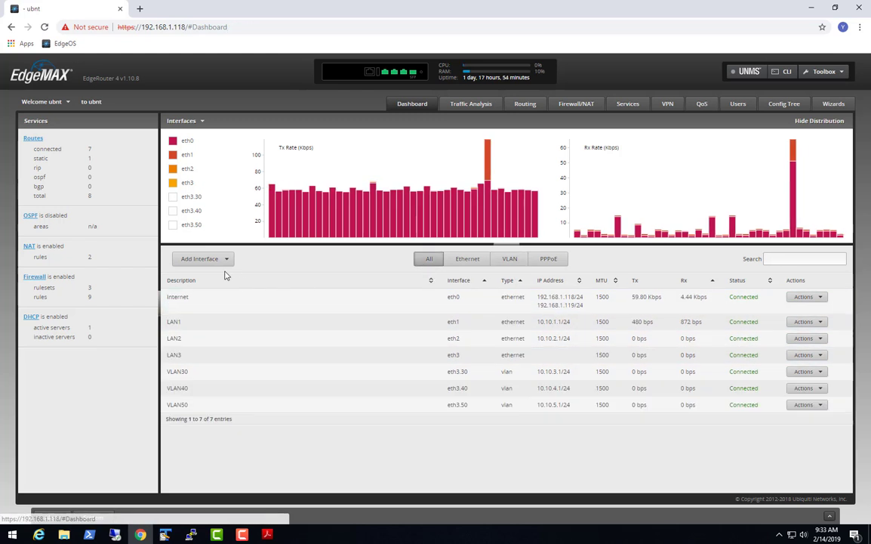
pyautogui.click(204, 260)
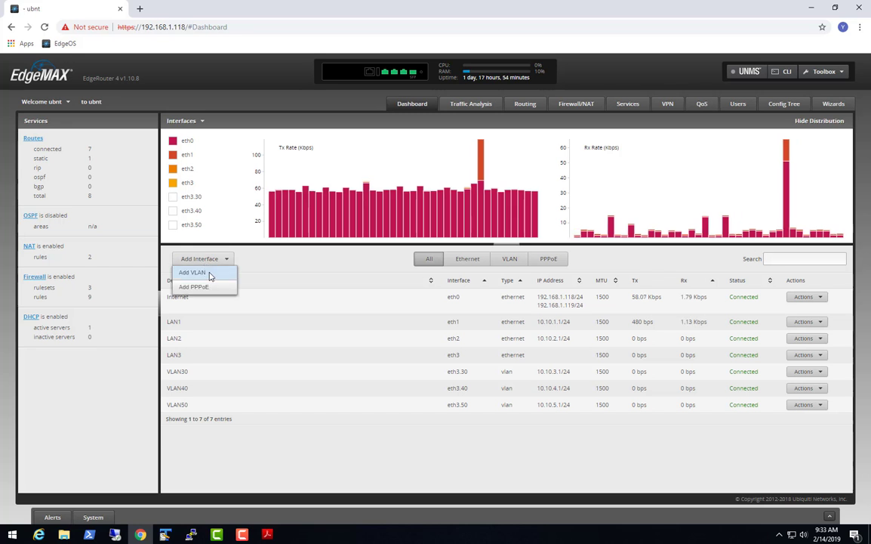
pyautogui.click(206, 273)
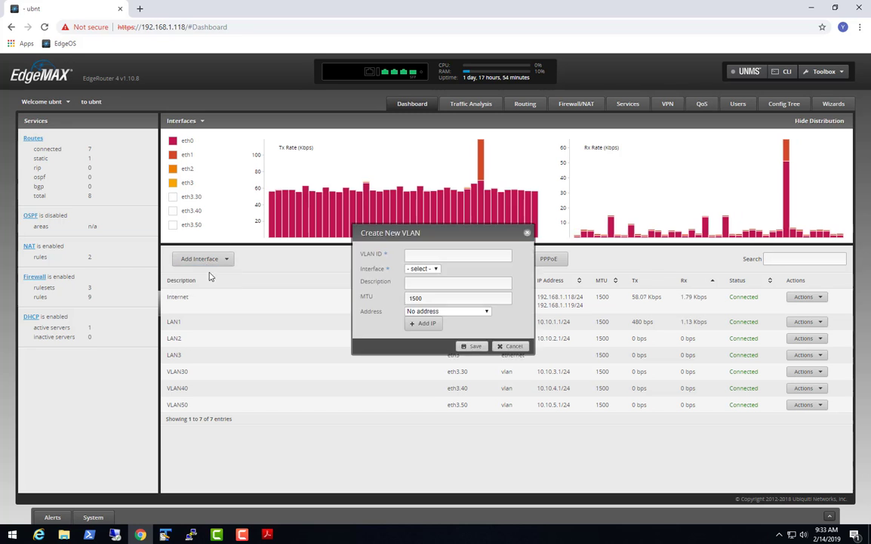
# Inspect the VLAN ID, parent interface and address type fields without changing them.
pyautogui.click(436, 255)
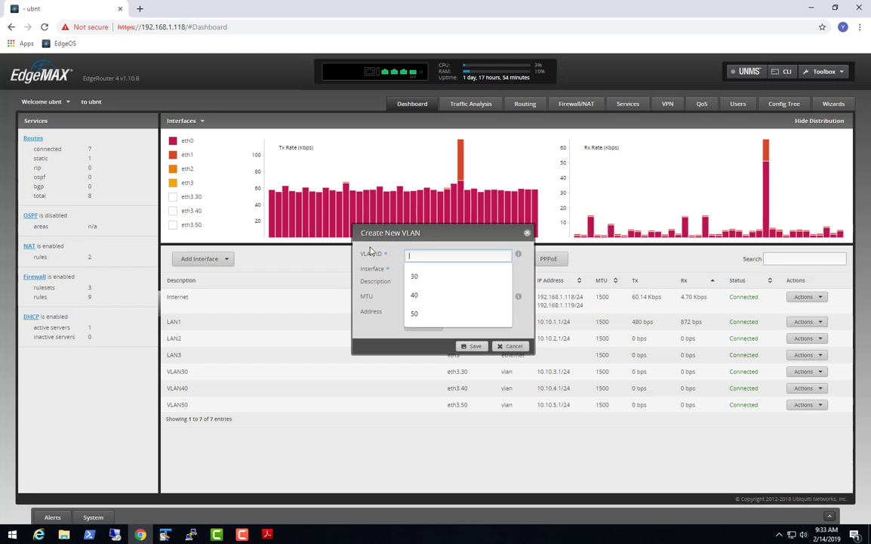
pyautogui.click(378, 333)
pyautogui.click(426, 269)
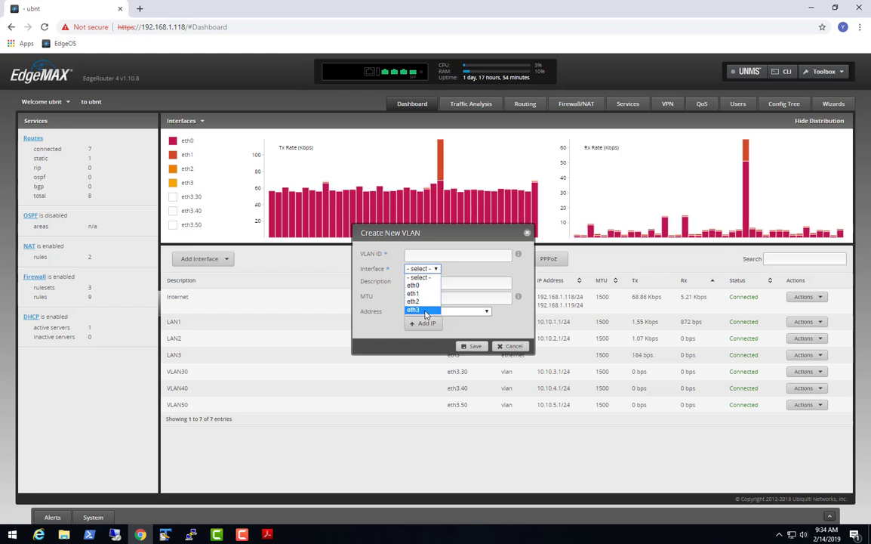
pyautogui.click(375, 331)
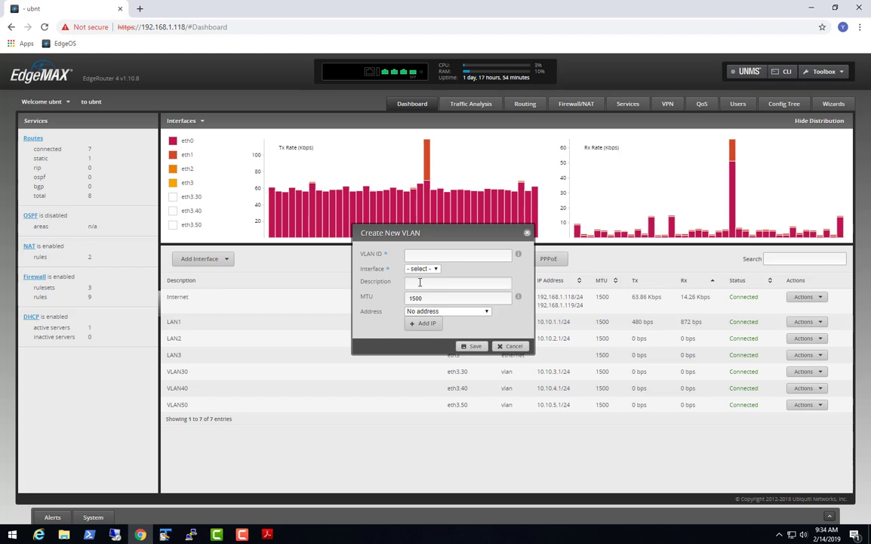
pyautogui.click(488, 313)
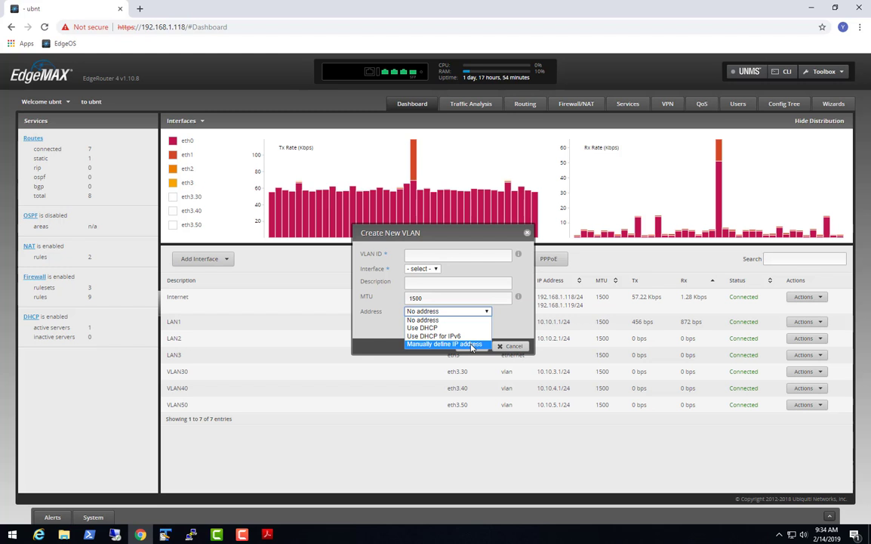
pyautogui.click(376, 325)
# Enter VLAN ID 60, parent interface eth3 and description VLAN60.
pyautogui.click(421, 256)
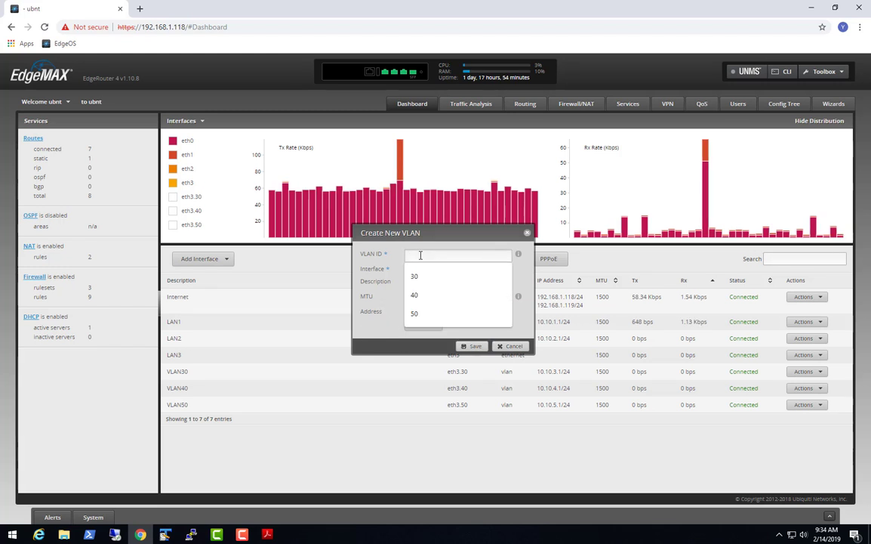
pyautogui.write('60')
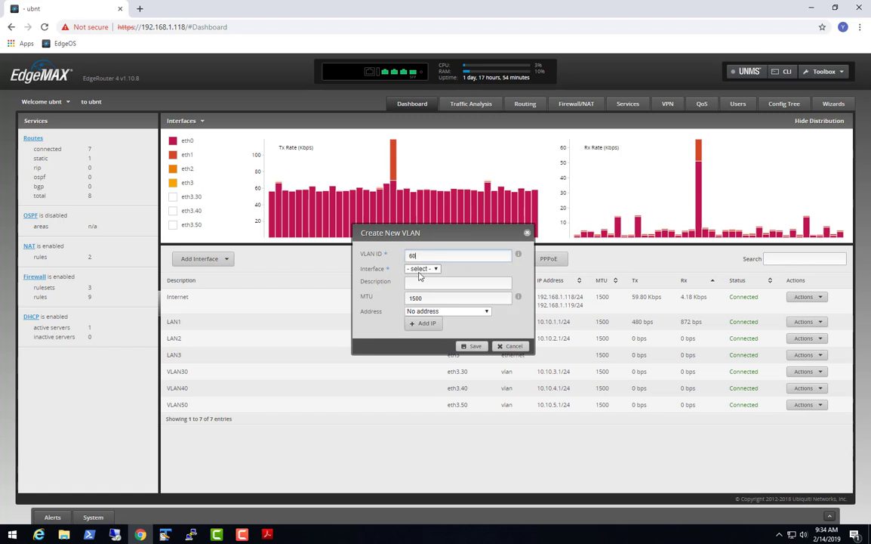
pyautogui.click(435, 270)
pyautogui.click(419, 306)
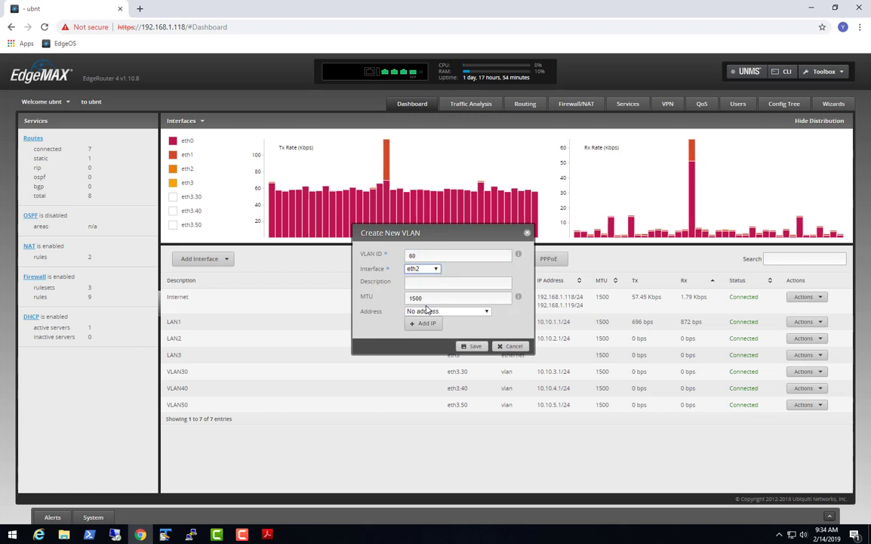
pyautogui.click(432, 269)
pyautogui.click(419, 305)
pyautogui.click(421, 285)
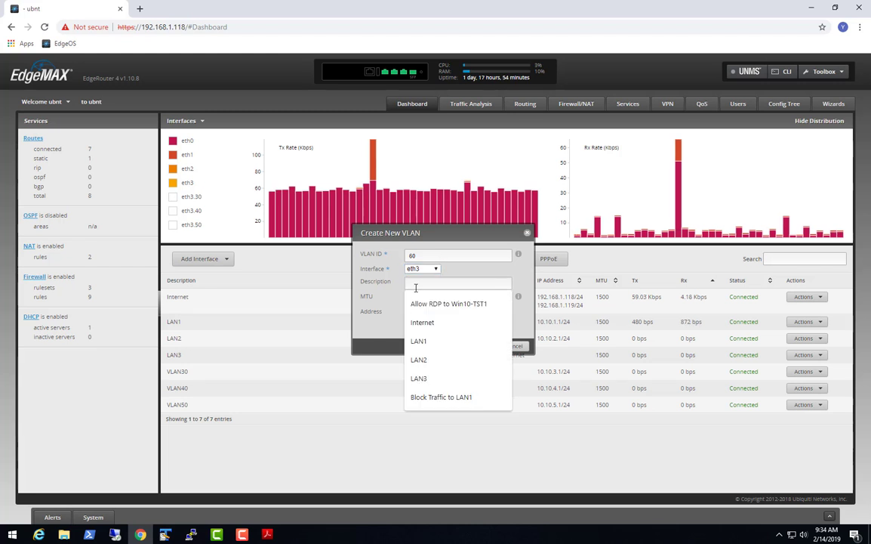
pyautogui.write('V')
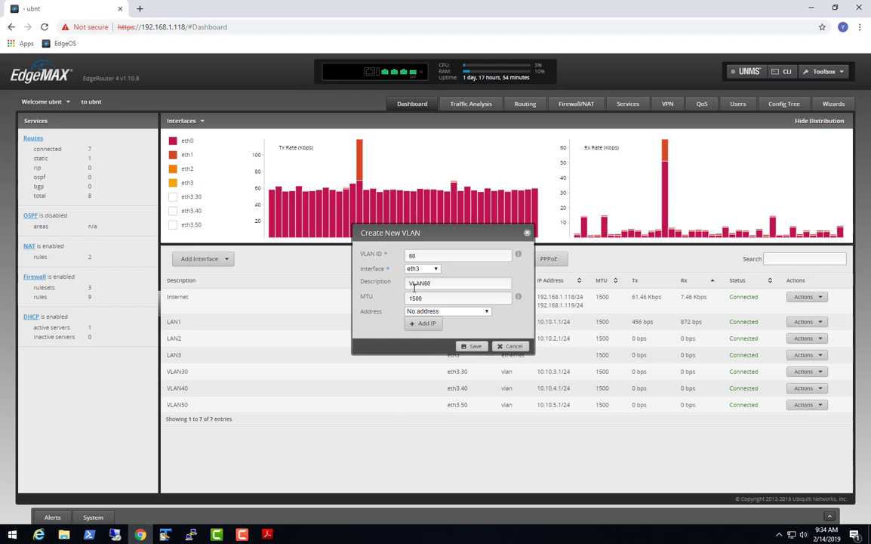
pyautogui.write('LAN60')
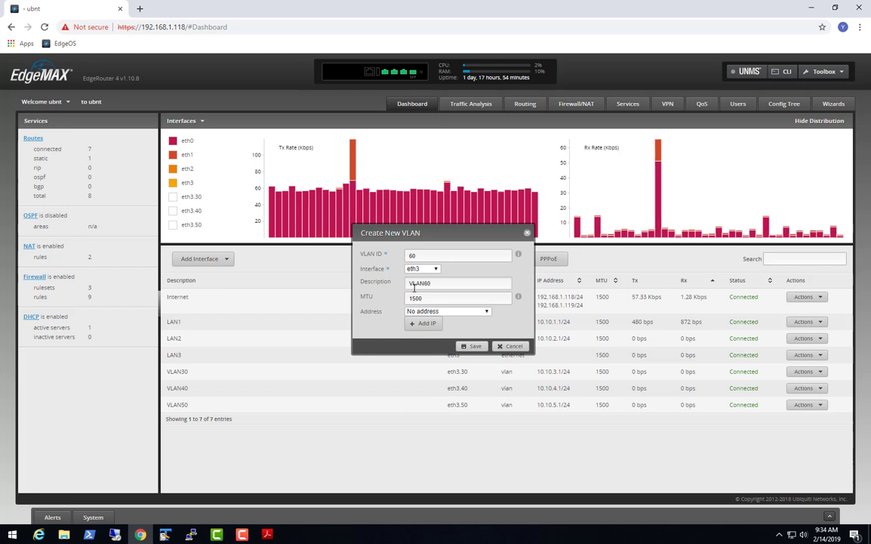
# Manually define the address 10.10.6.1/24 and save the new VLAN.
pyautogui.click(424, 325)
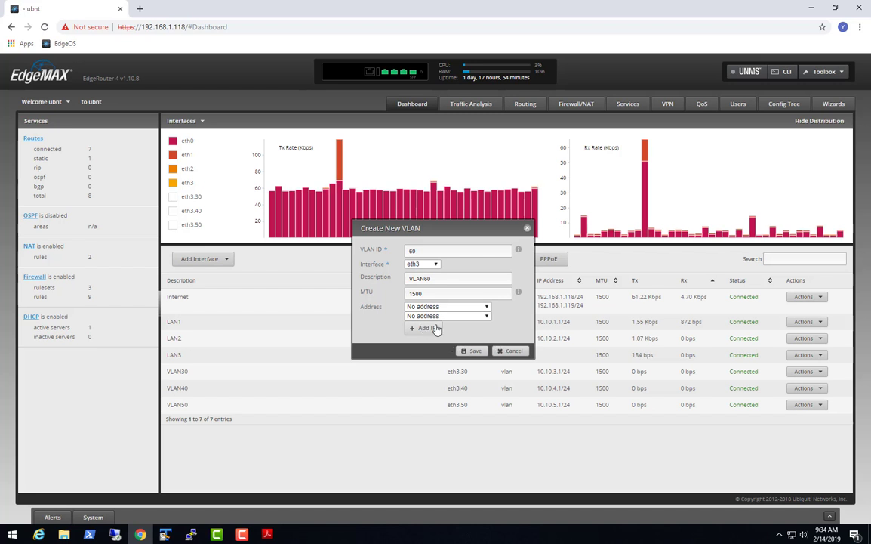
pyautogui.click(484, 321)
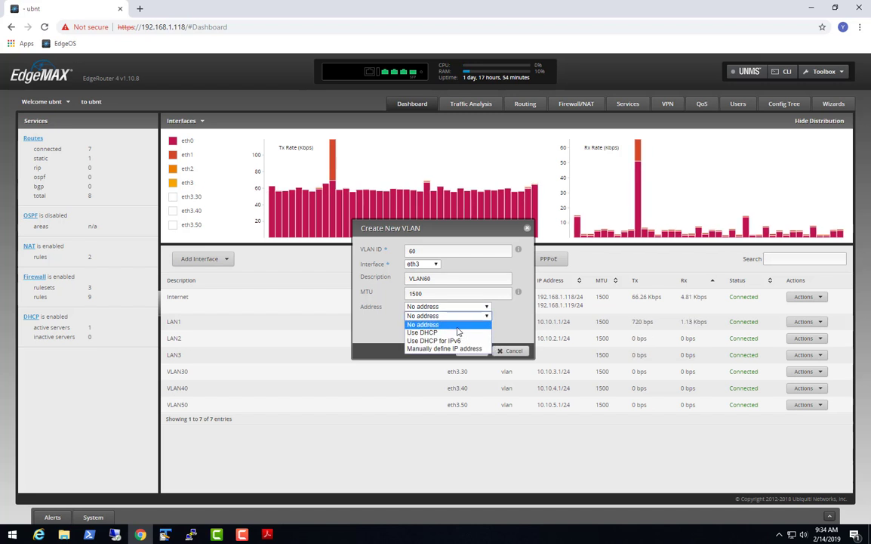
pyautogui.click(453, 315)
pyautogui.click(451, 313)
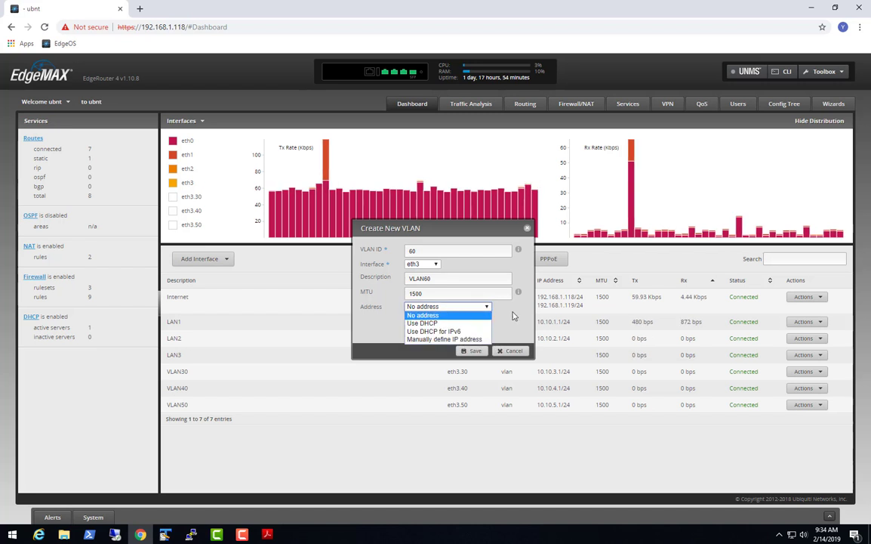
pyautogui.click(522, 312)
pyautogui.click(488, 307)
pyautogui.click(466, 339)
pyautogui.write('10.10.6.1')
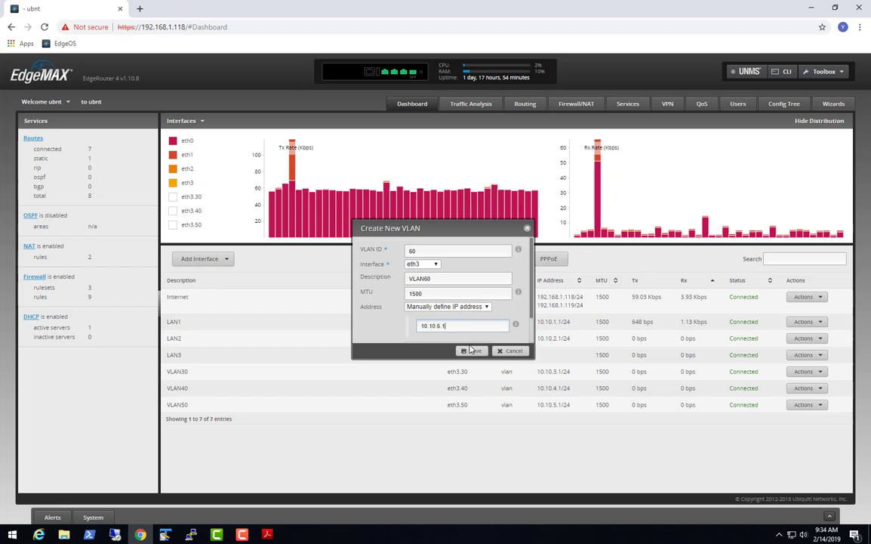
pyautogui.click(469, 351)
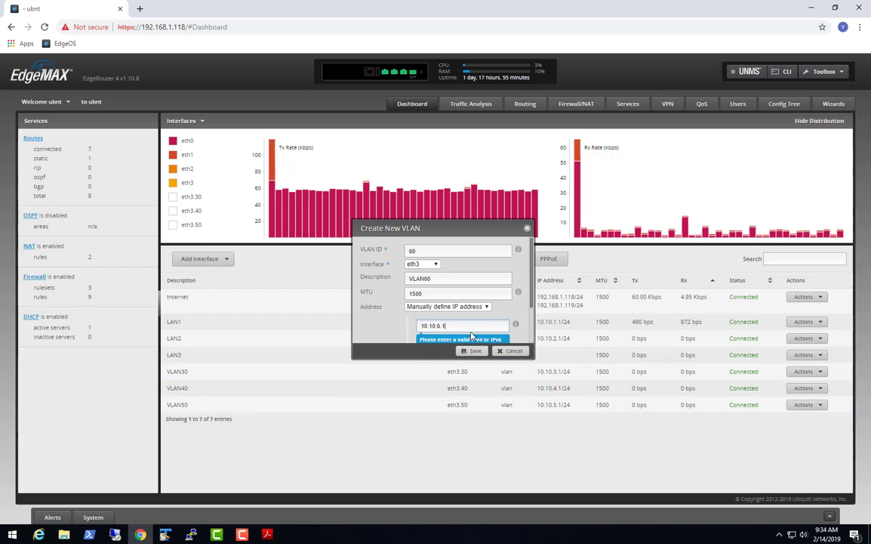
pyautogui.write('/24')
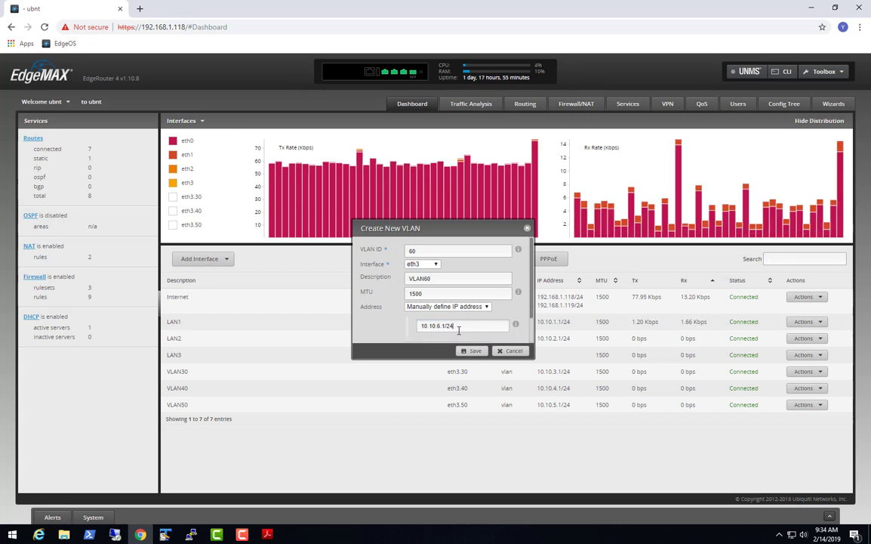
pyautogui.click(469, 351)
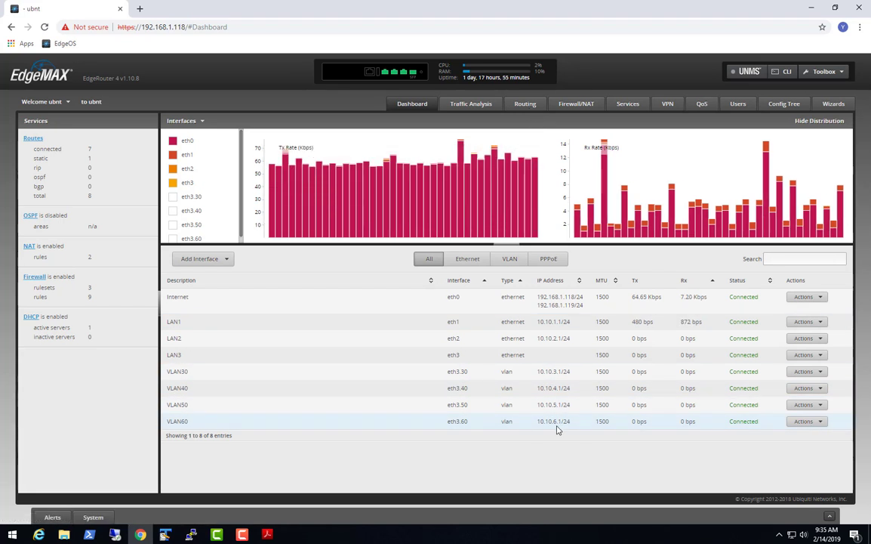
# Open the Routing table showing 10.10.6.0/24 connected via eth3.60.
pyautogui.click(528, 107)
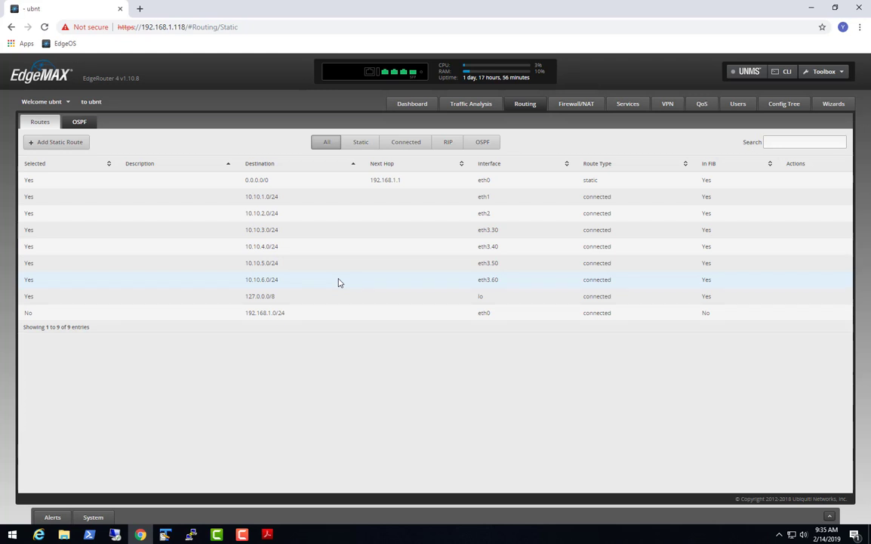
# Switch back to the Dashboard with VLAN60 on eth3.60 listed as connected.
pyautogui.click(423, 104)
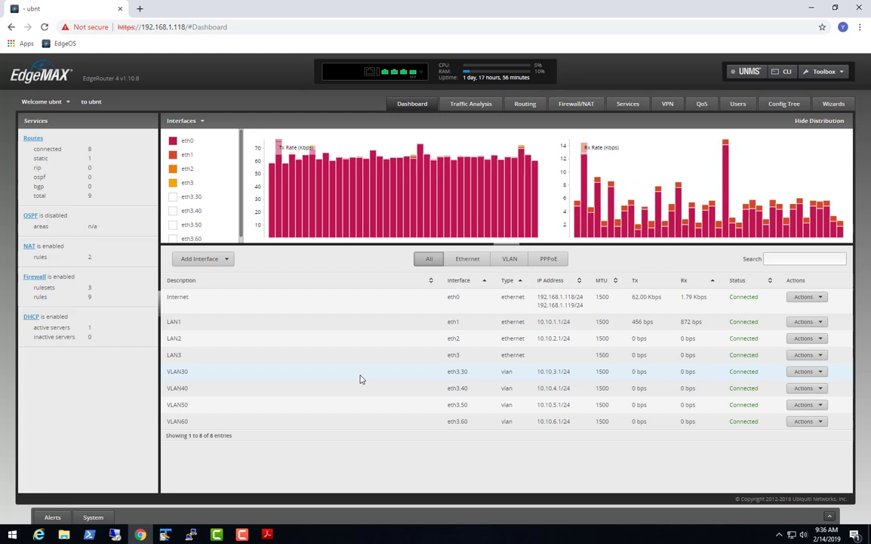
# Minimize Chrome, review YouTube_Drawing_VLAN.pdf in Acrobat, then minimize Acrobat.
pyautogui.click(812, 9)
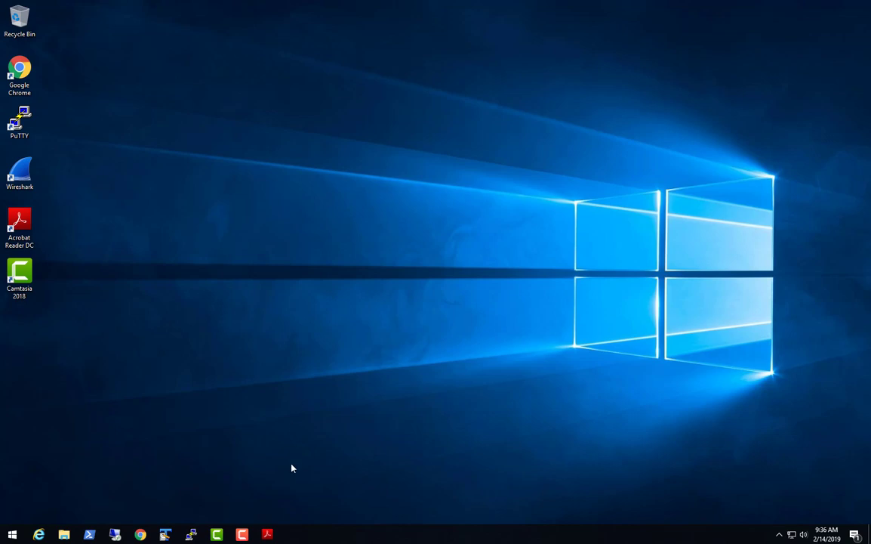
pyautogui.click(268, 535)
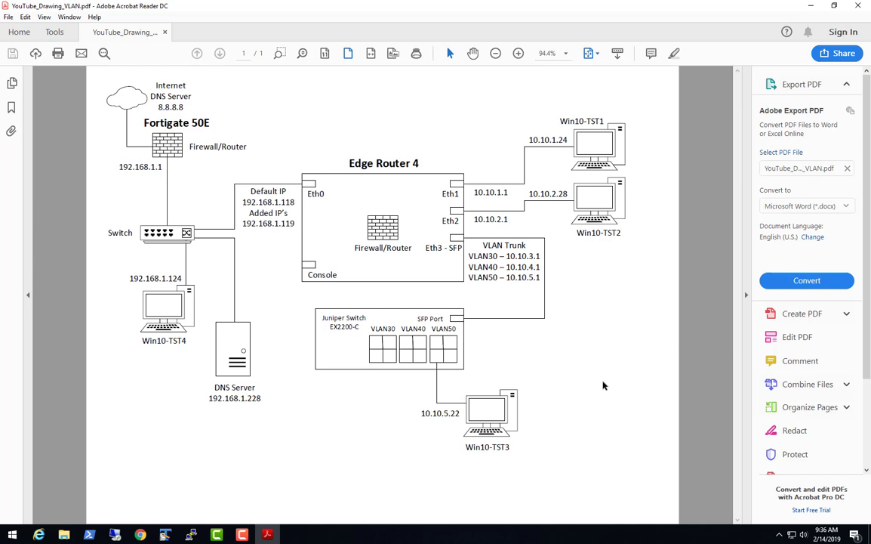
pyautogui.click(809, 9)
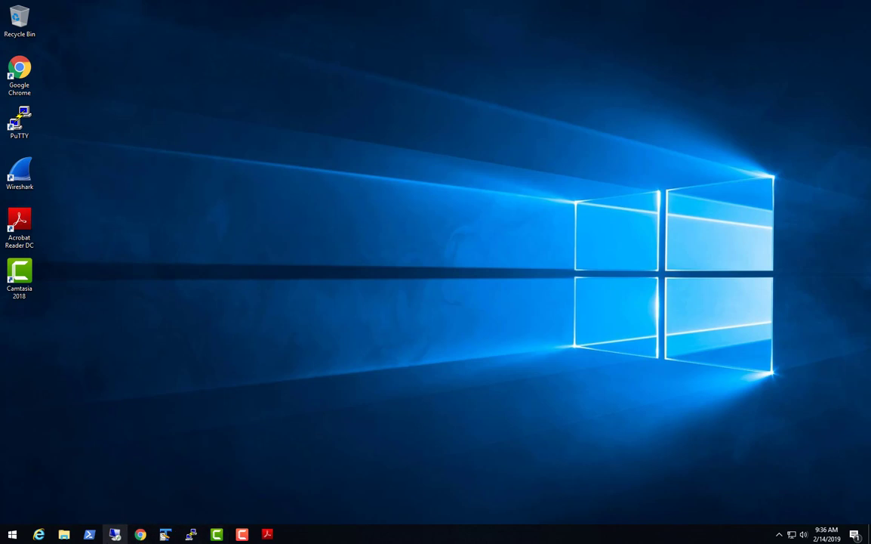
# Return to the PuTTY console and enter the Junos CLI with 'cli'.
pyautogui.click(114, 533)
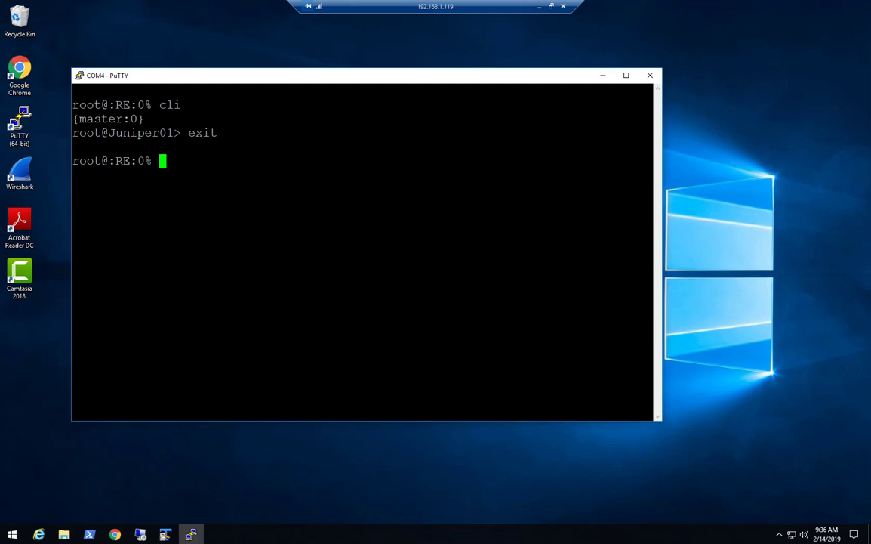
pyautogui.write('cli')
pyautogui.press('Return')
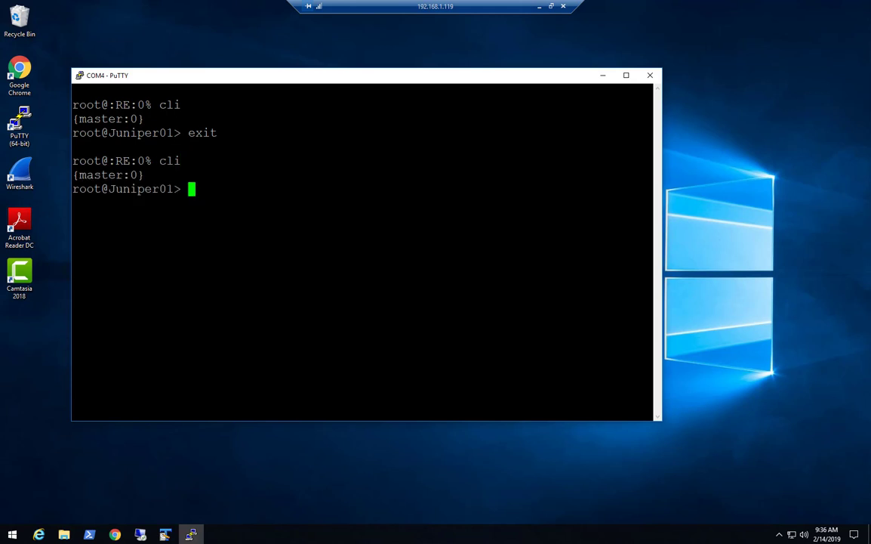
# Run 'show vlans' to list VLAN30–VLAN50 on ge-0/1/1, then type 'configure'.
pyautogui.write('show vlans ')
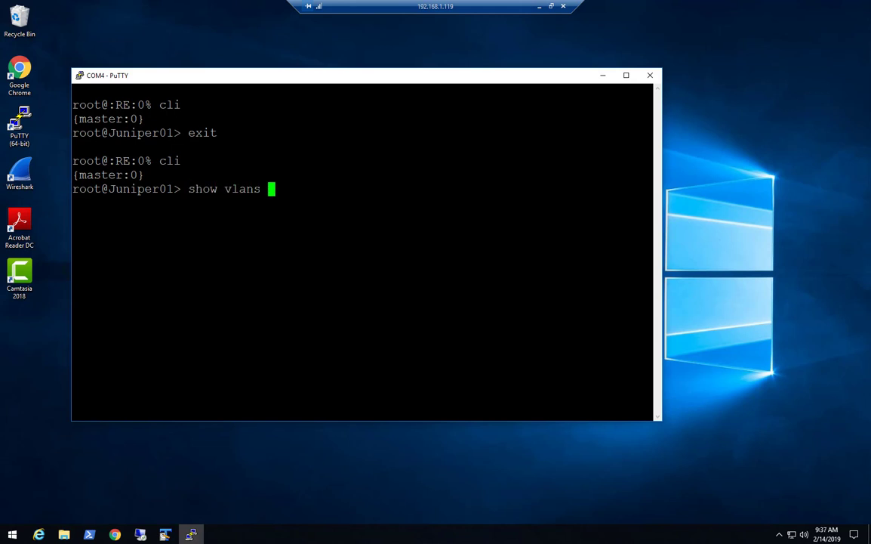
pyautogui.write('?')
pyautogui.press('Return')
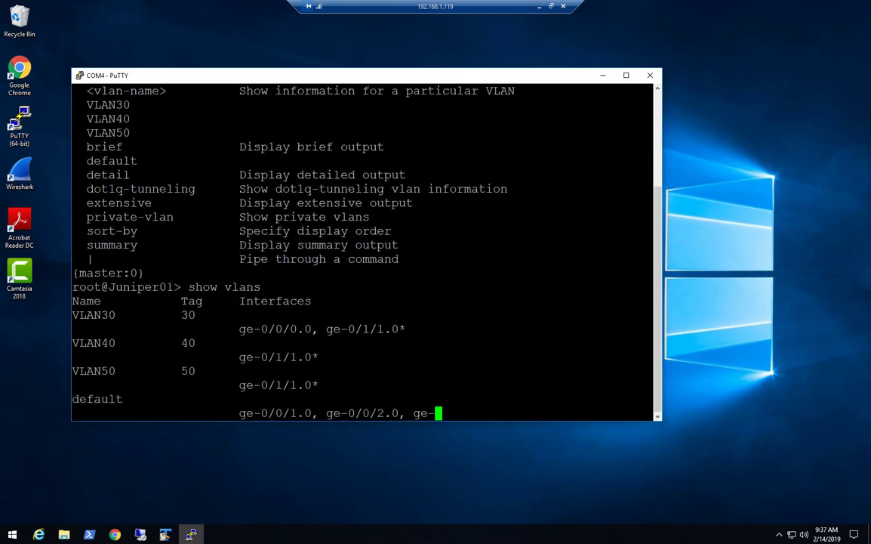
pyautogui.press('Up')
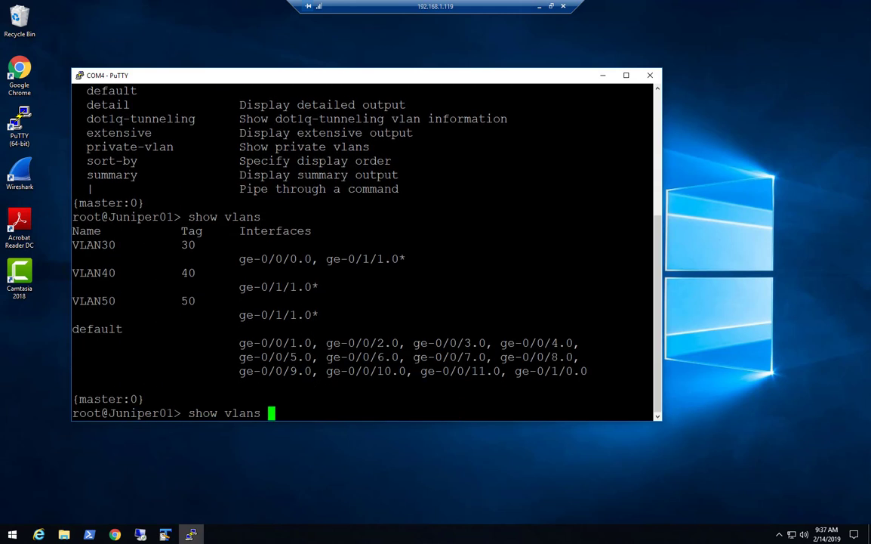
pyautogui.press('Return')
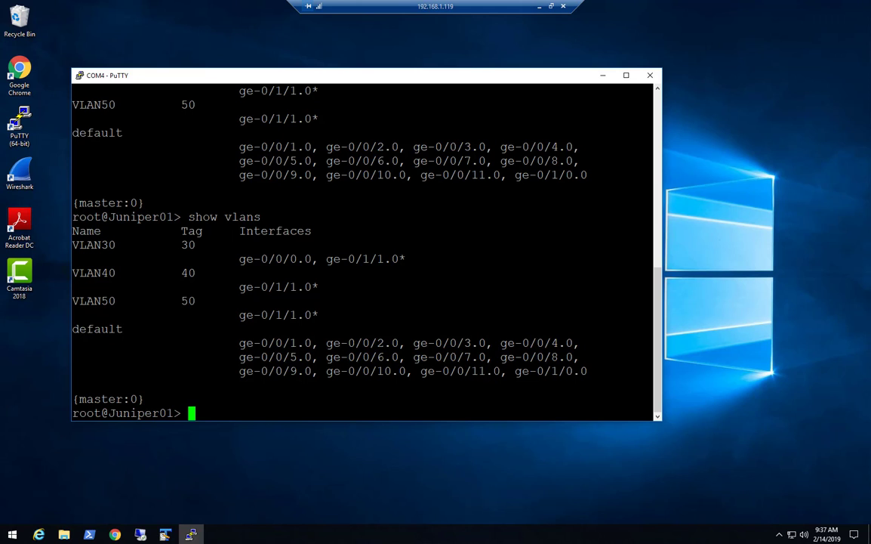
pyautogui.write('configure')
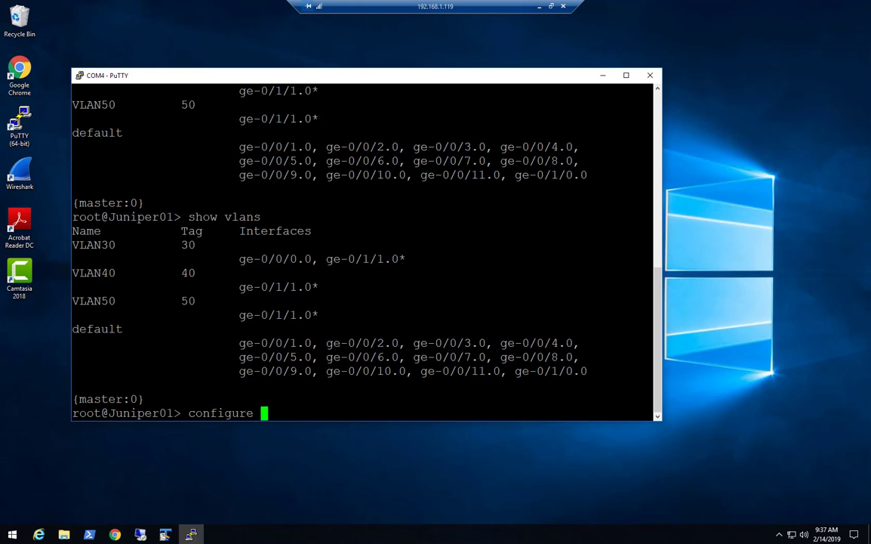
# In configuration mode, set vlans VLAN60 vlan-id 60 and commit it.
pyautogui.press('Return')
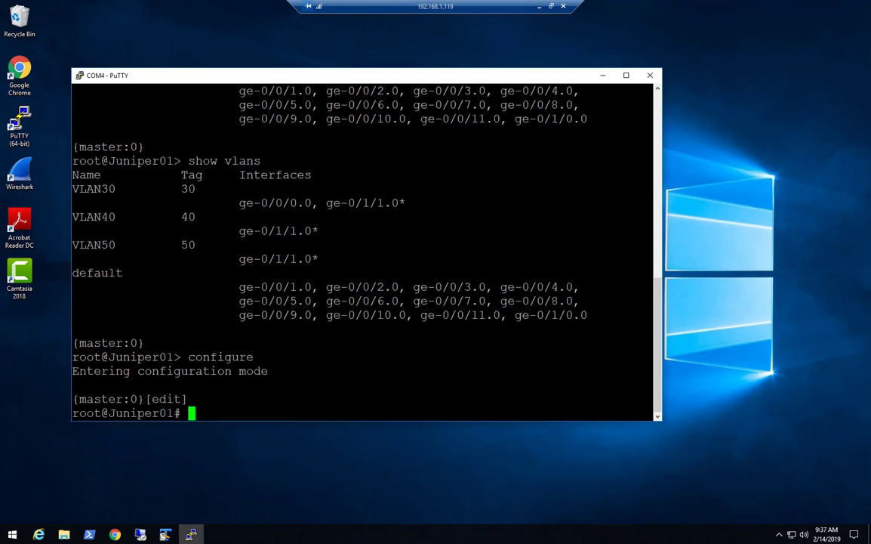
pyautogui.write('set val')
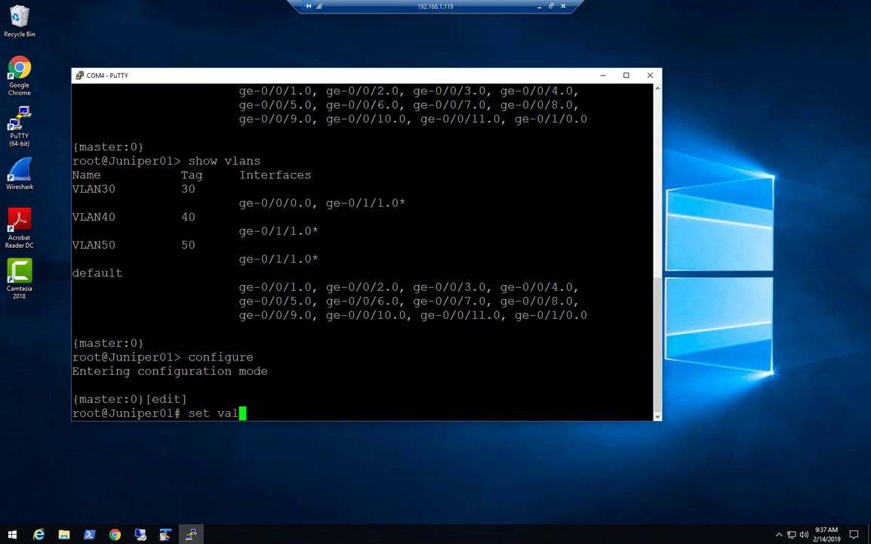
pyautogui.press('BackSpace')
pyautogui.press('BackSpace')
pyautogui.write('lans VLAN')
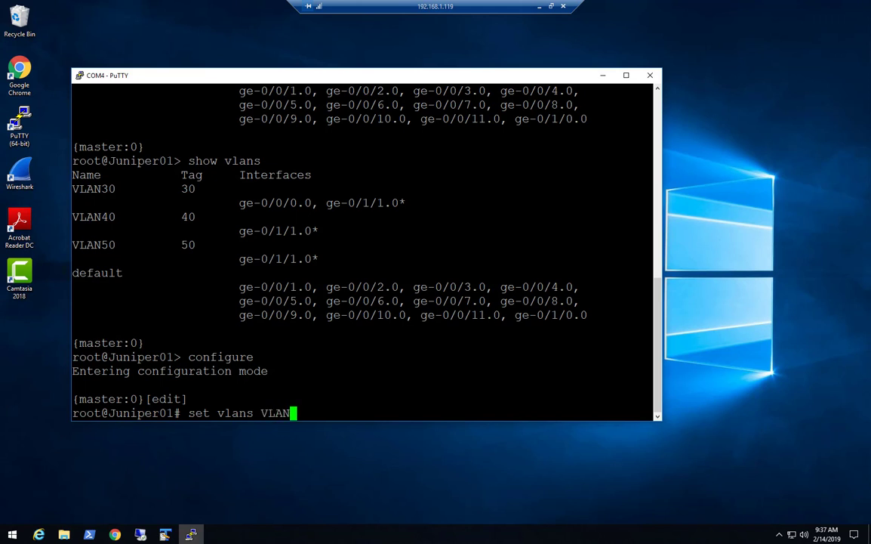
pyautogui.write('60 vlan-id ')
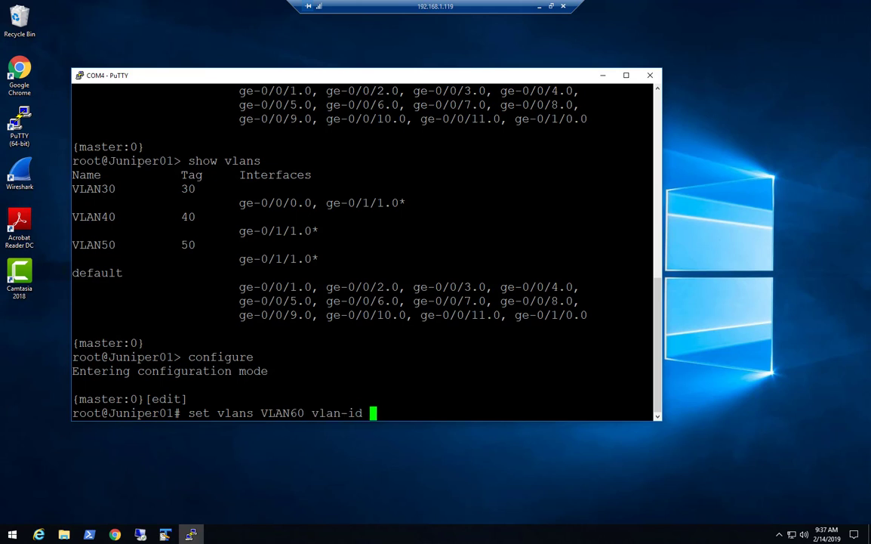
pyautogui.write('60')
pyautogui.press('Return')
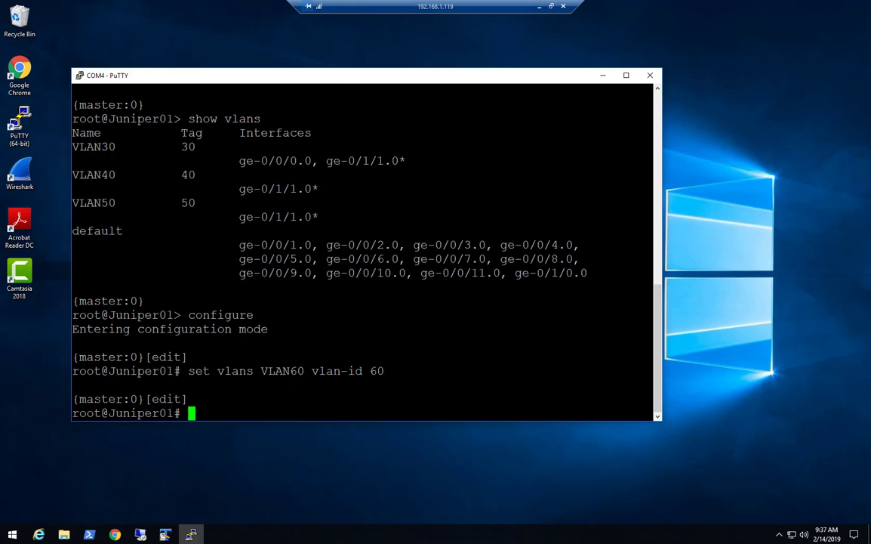
pyautogui.write('commit')
pyautogui.press('Return')
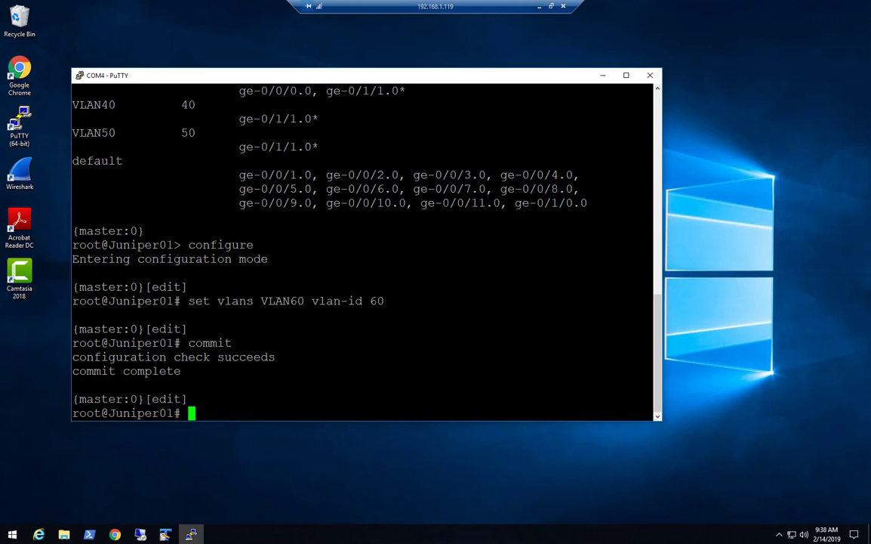
# Exit configuration mode and run 'show vlans' to confirm VLAN60 exists.
pyautogui.write('exit')
pyautogui.press('Return')
pyautogui.write('s')
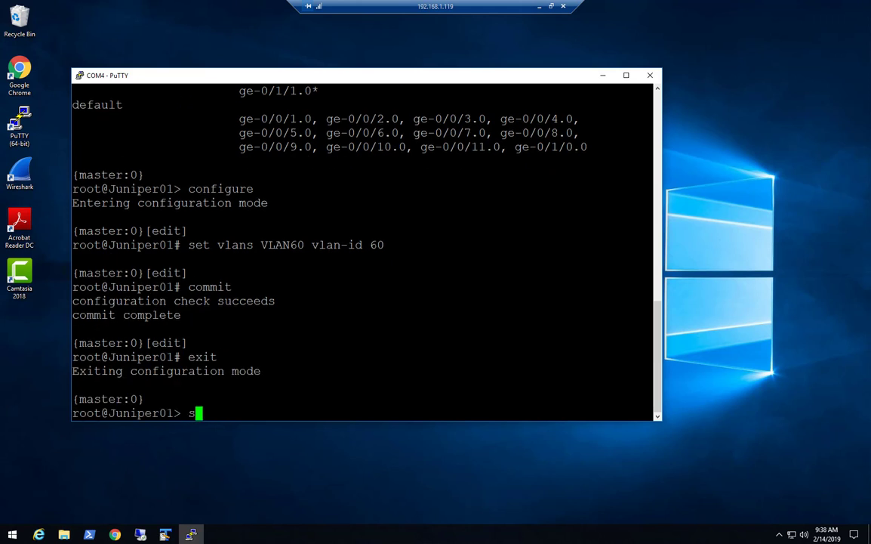
pyautogui.write('how vlans')
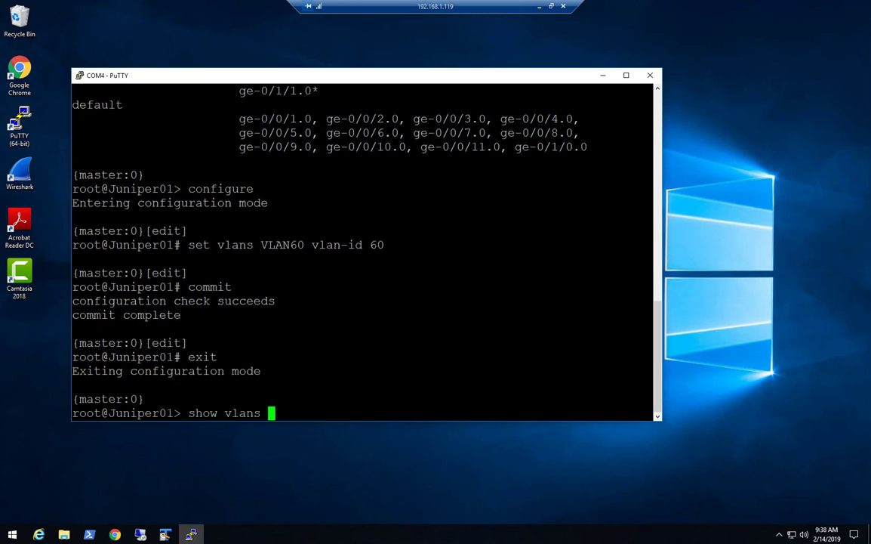
pyautogui.press('Return')
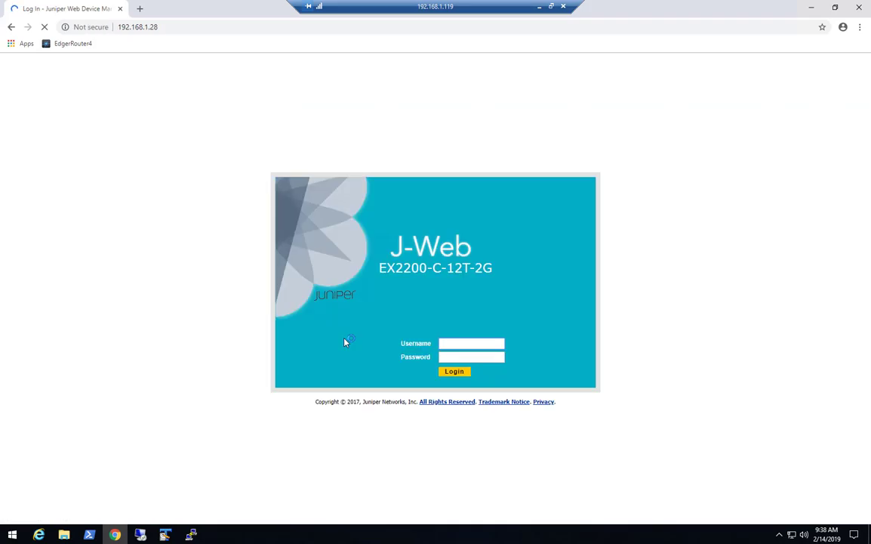
# Log in to J-Web as root with the account password and expand Interfaces.
pyautogui.write('root')
pyautogui.press('Tab')
pyautogui.write('*********')
pyautogui.press('Return')
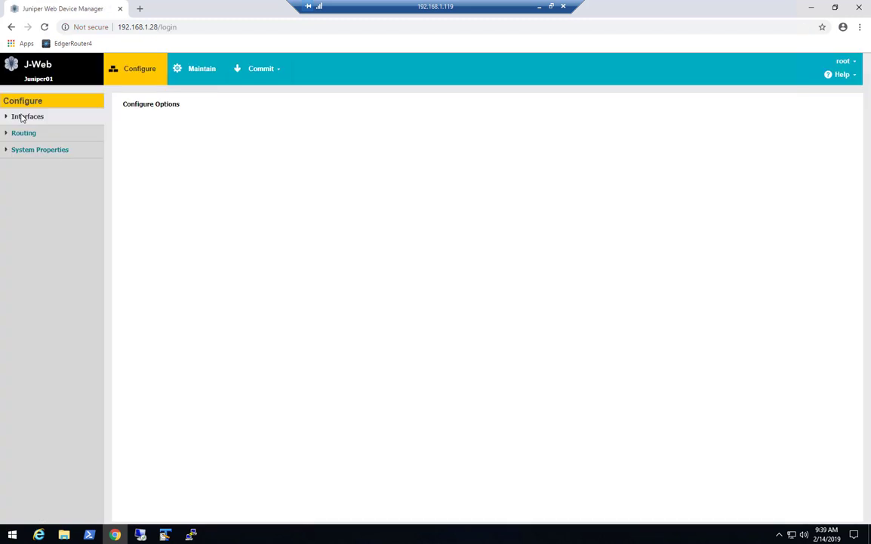
pyautogui.click(21, 117)
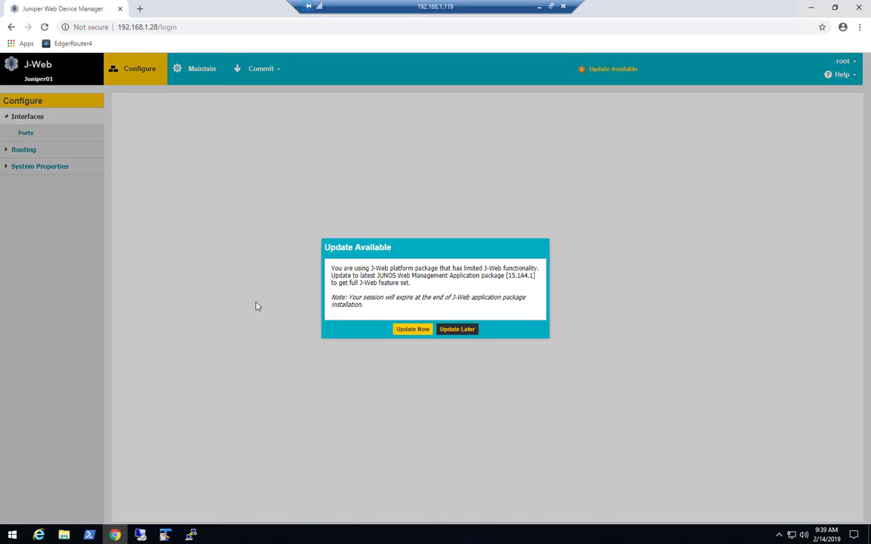
# Postpone the J-Web update, open Ports configuration and select trunk port ge-0/1/1.
pyautogui.click(465, 330)
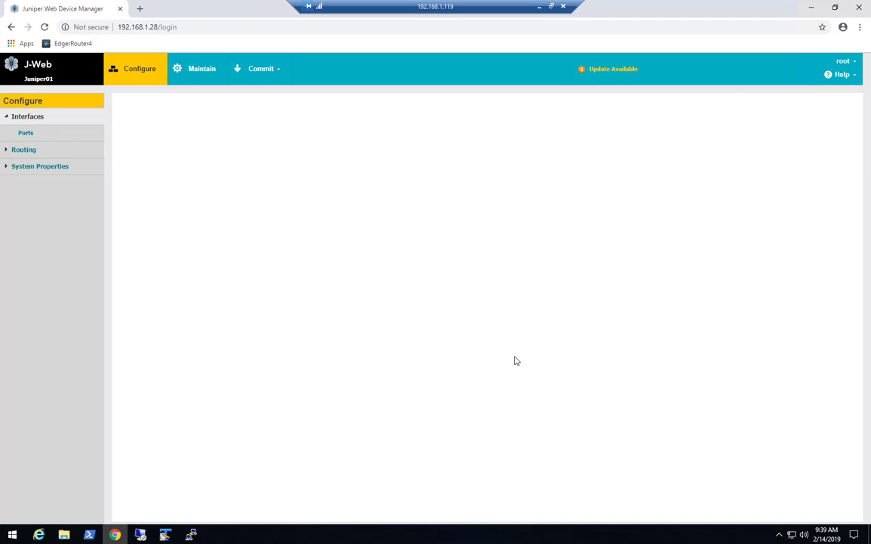
pyautogui.click(32, 133)
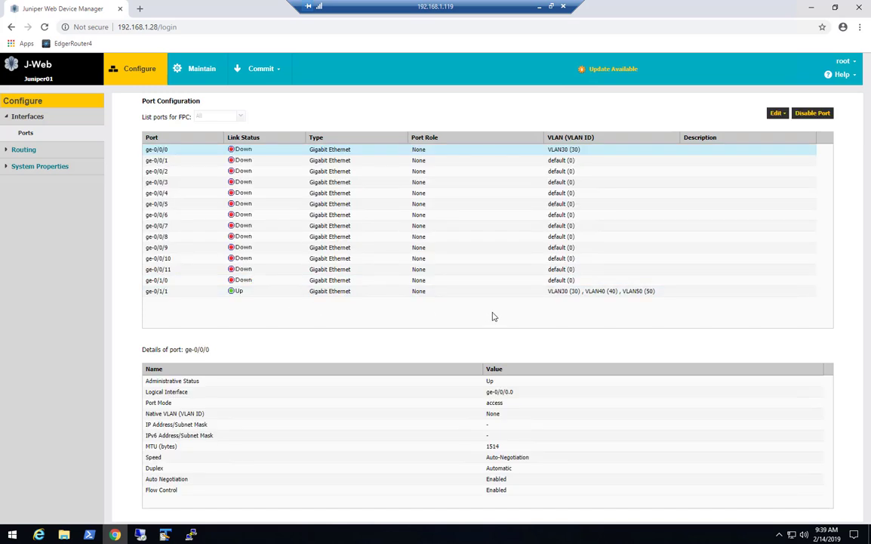
pyautogui.click(363, 294)
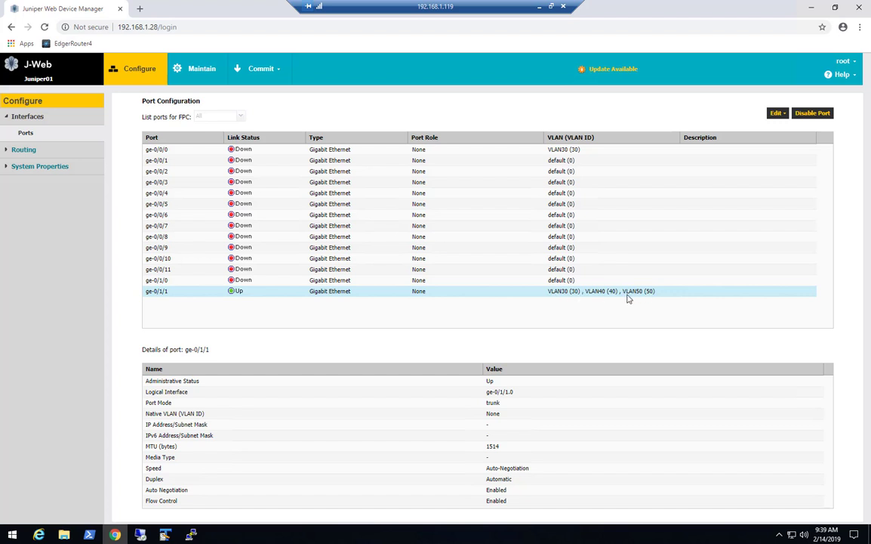
# Add VLAN60 to ge-0/1/1's VLAN members through Edit VLAN Options and apply it.
pyautogui.click(778, 114)
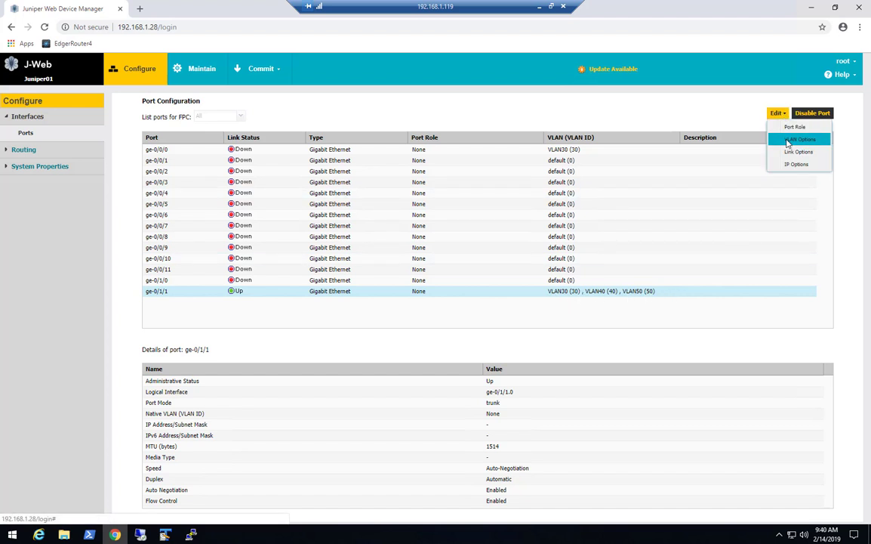
pyautogui.click(787, 139)
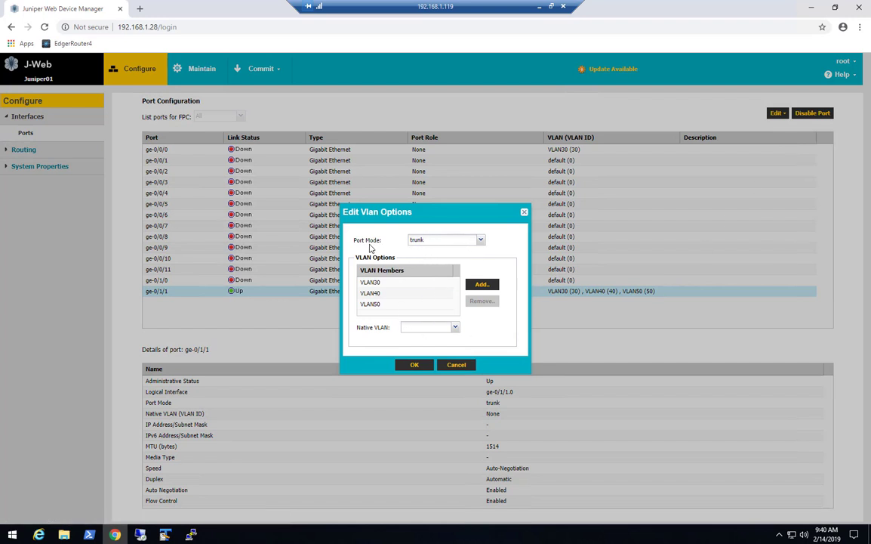
pyautogui.click(480, 286)
pyautogui.click(491, 291)
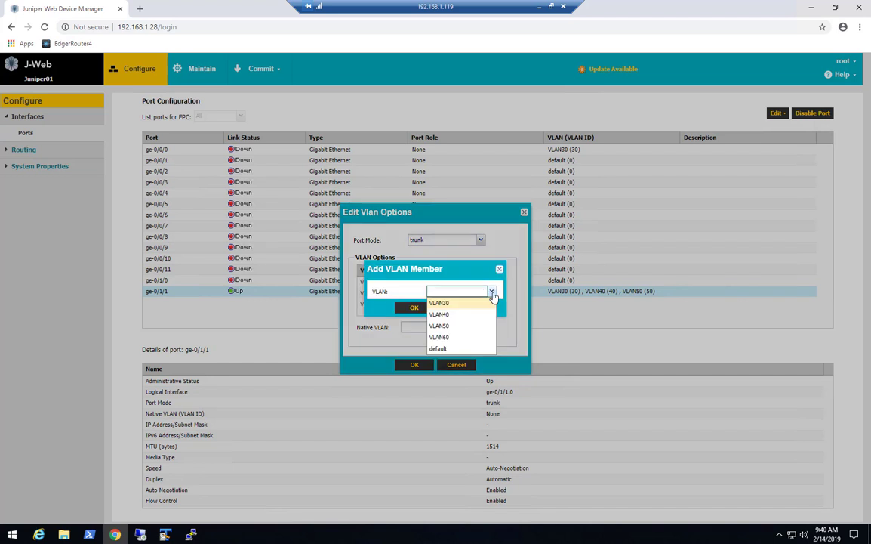
pyautogui.click(470, 344)
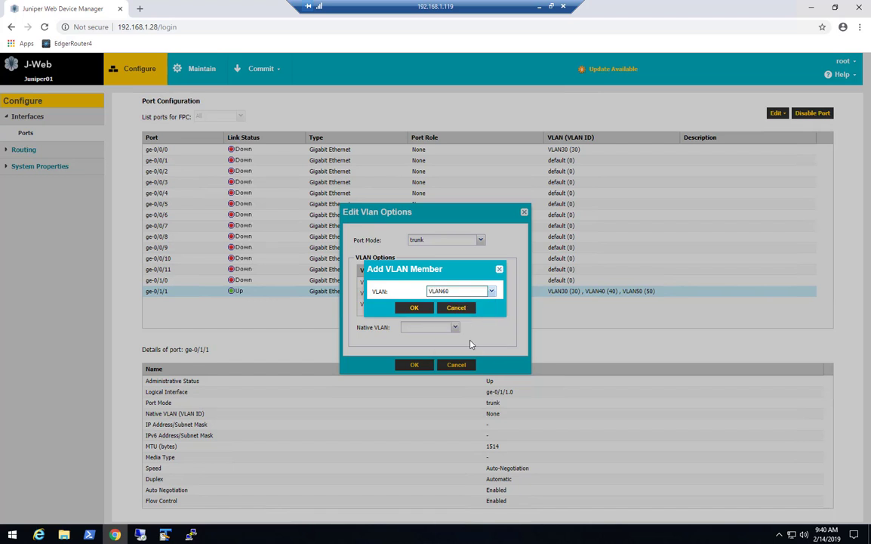
pyautogui.click(400, 311)
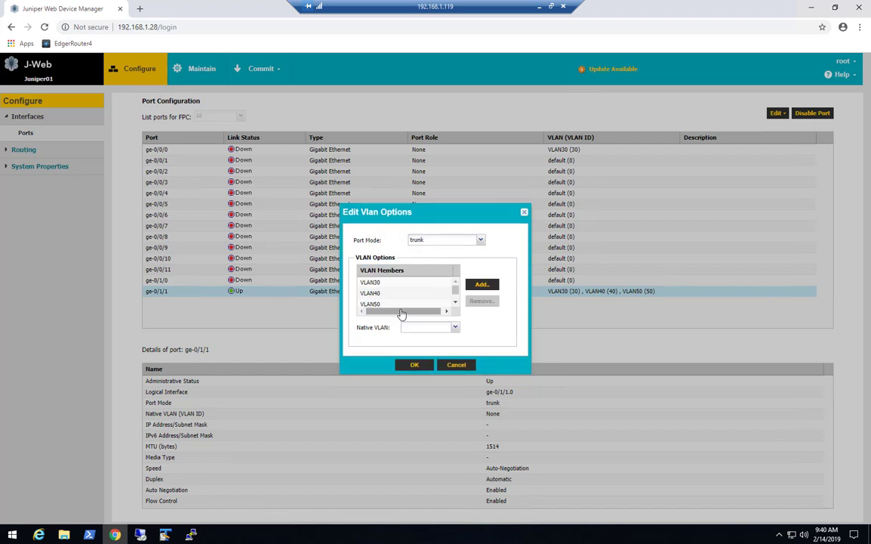
pyautogui.click(455, 302)
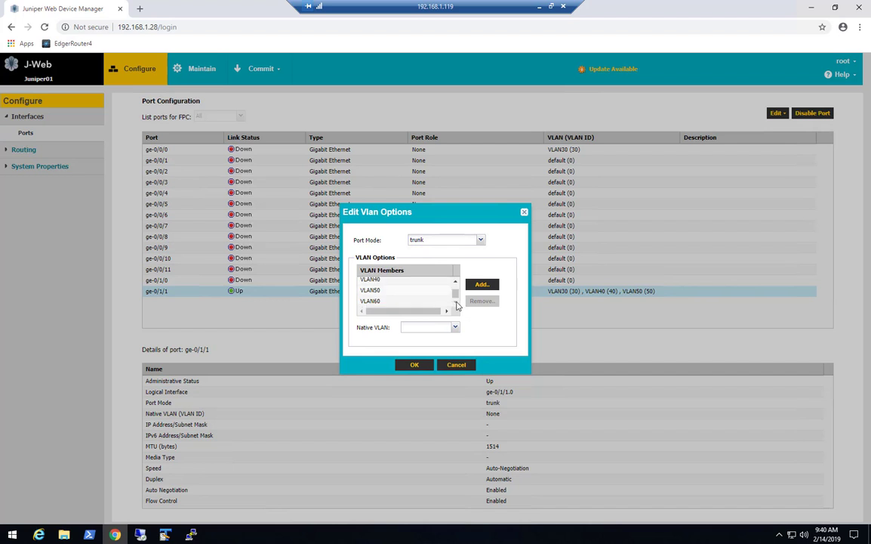
pyautogui.click(413, 365)
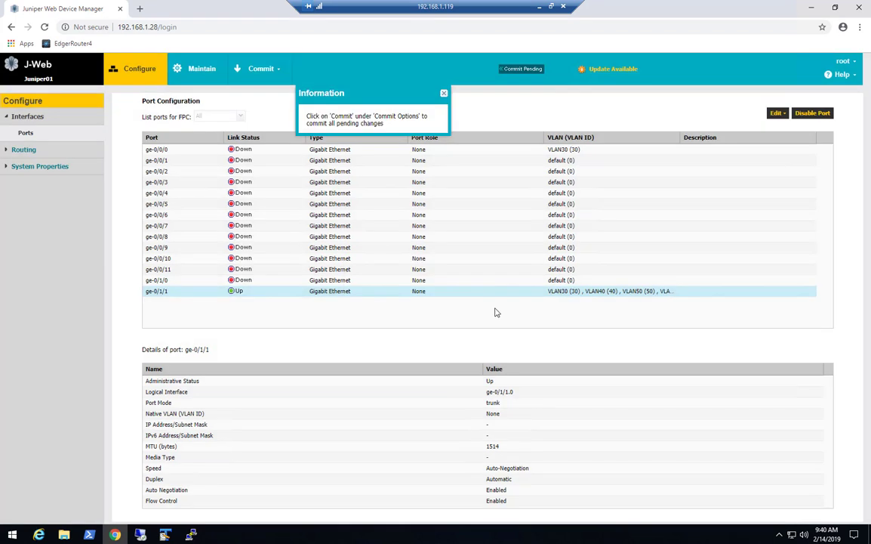
pyautogui.click(251, 75)
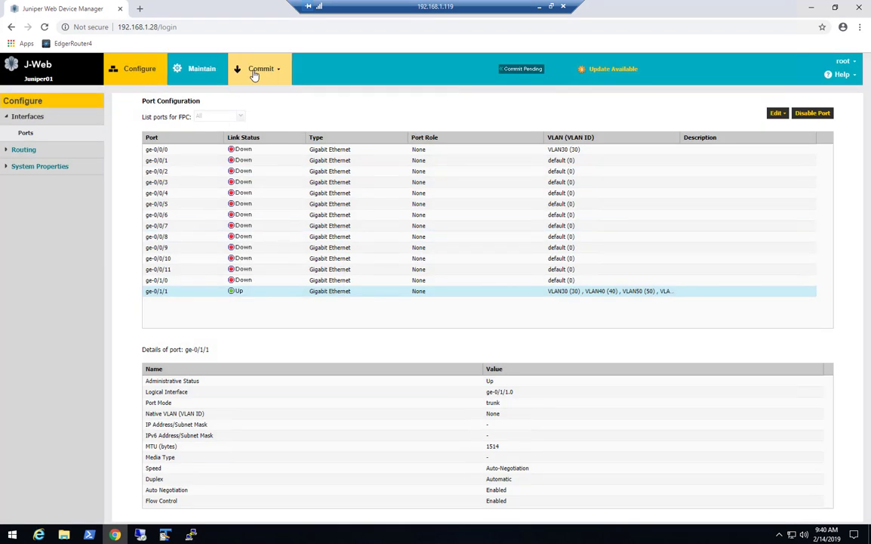
# Commit the trunk change, widen the VLAN column to confirm VLAN30–VLAN60 on ge-0/1/1, then minimize the remote session.
pyautogui.click(256, 95)
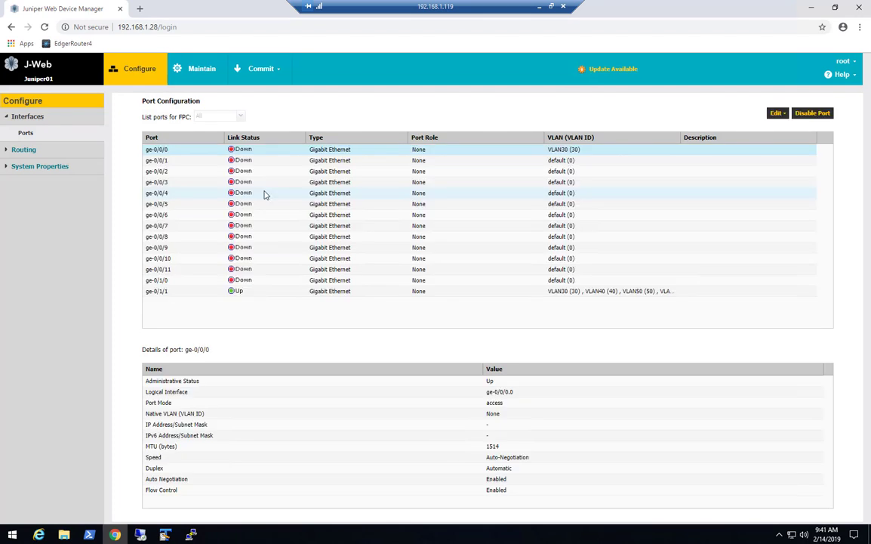
pyautogui.moveTo(680, 137); pyautogui.dragTo(710, 138)
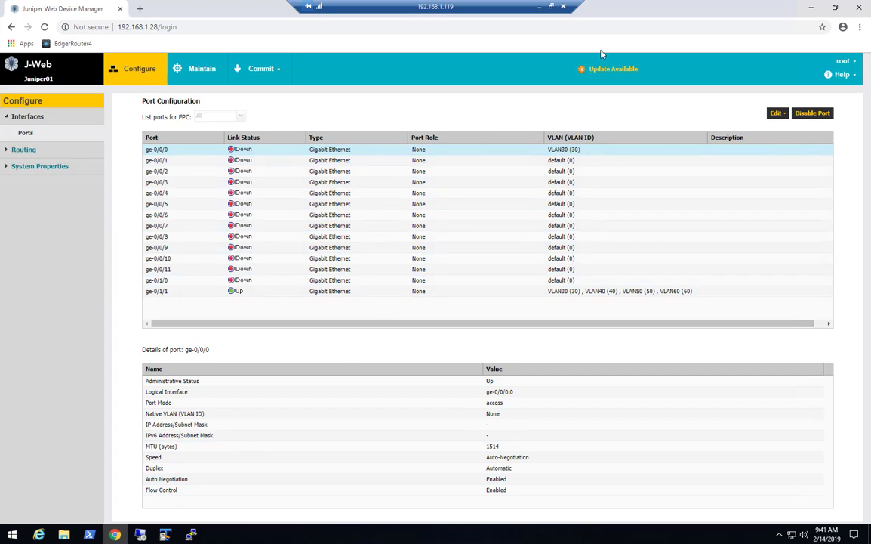
pyautogui.click(539, 6)
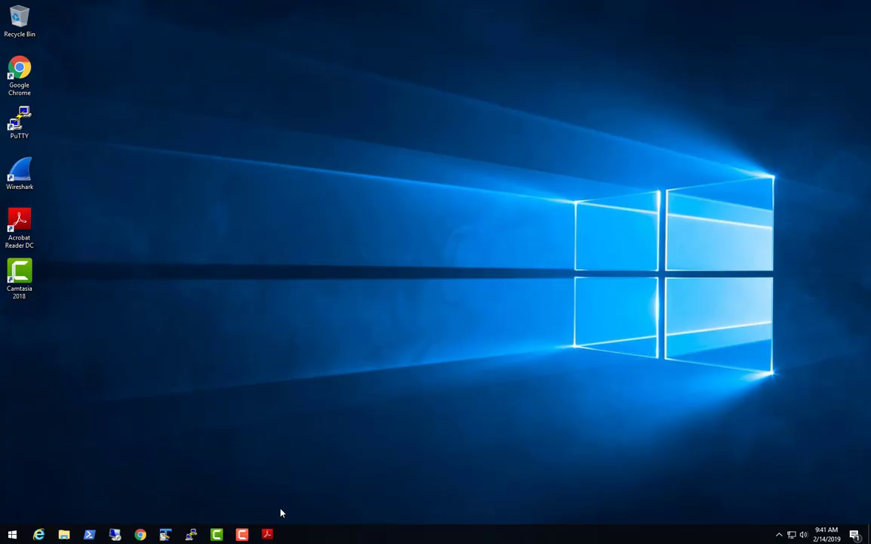
# Glance at the VLAN diagram PDF, minimize it, and restore the remote session showing J-Web Port Configuration.
pyautogui.click(267, 533)
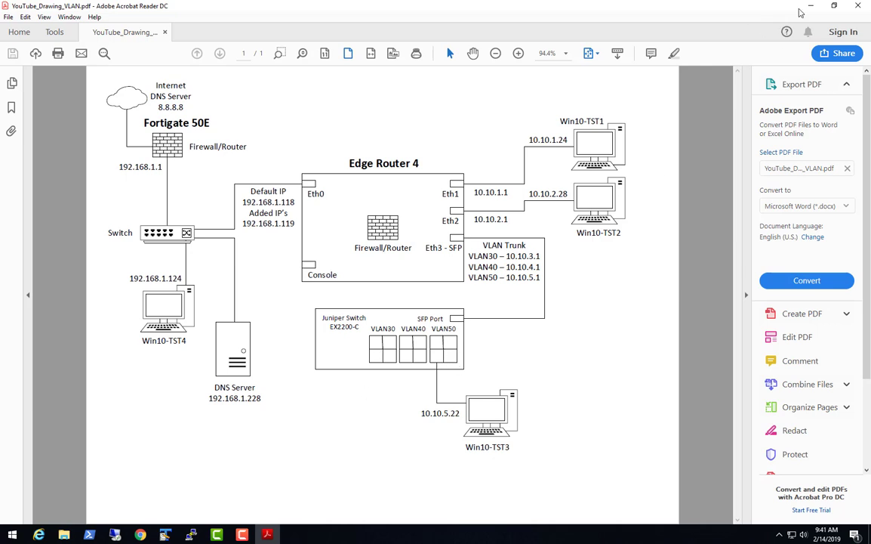
pyautogui.click(812, 5)
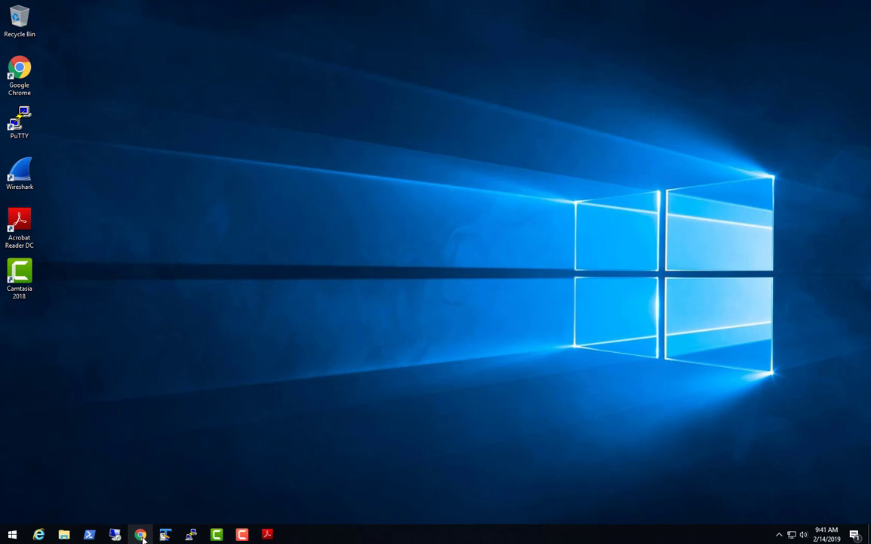
pyautogui.click(114, 535)
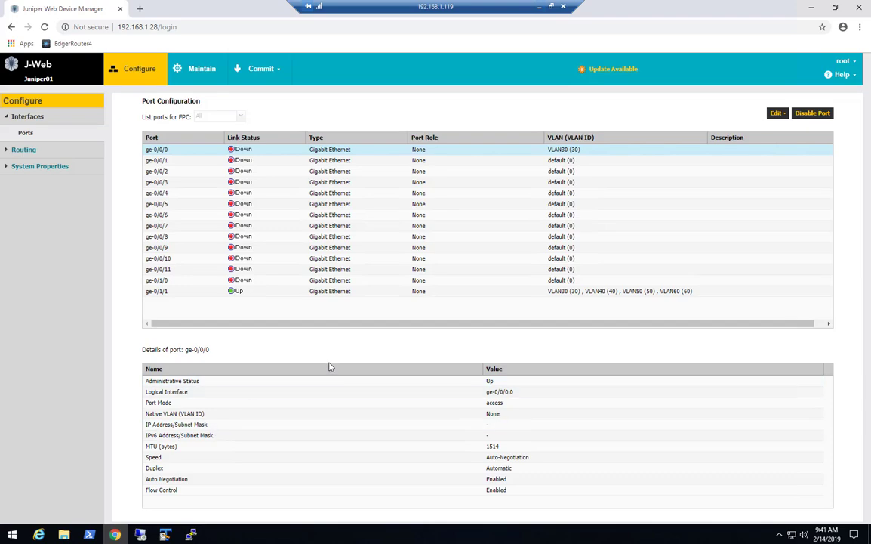
# Assign access port ge-0/0/1 to VLAN30 via VLAN Options and acknowledge the validation message.
pyautogui.click(270, 161)
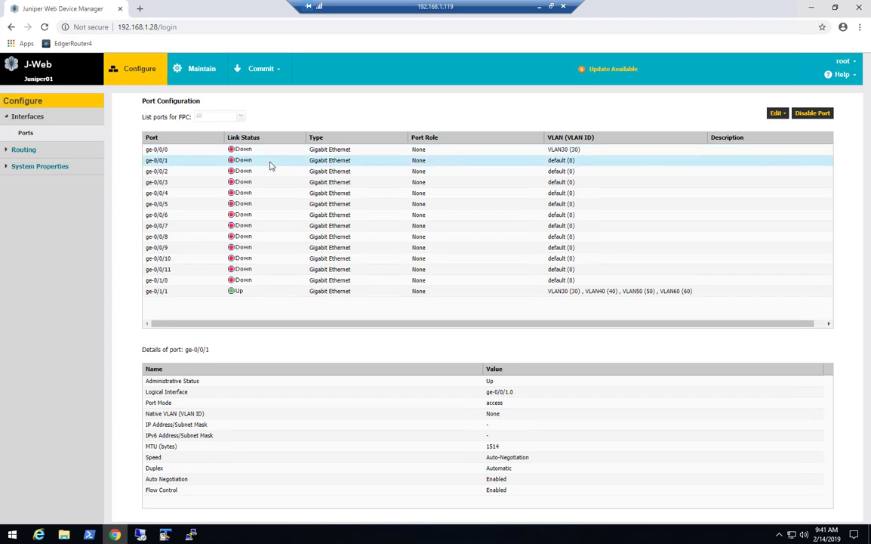
pyautogui.click(779, 114)
pyautogui.click(793, 142)
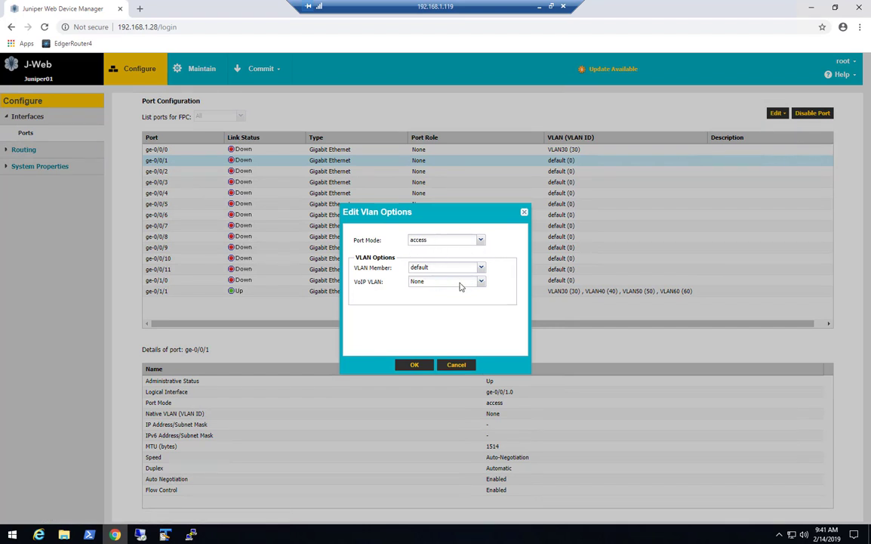
pyautogui.click(481, 269)
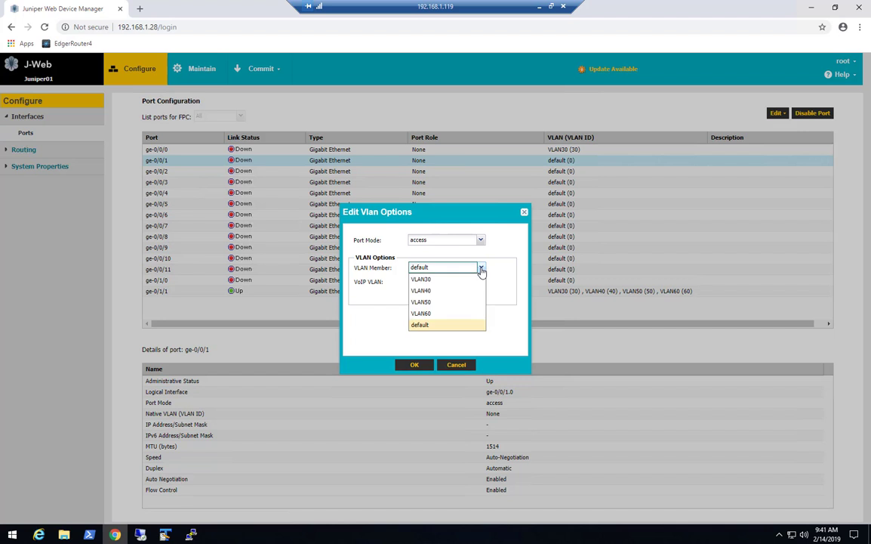
pyautogui.click(459, 279)
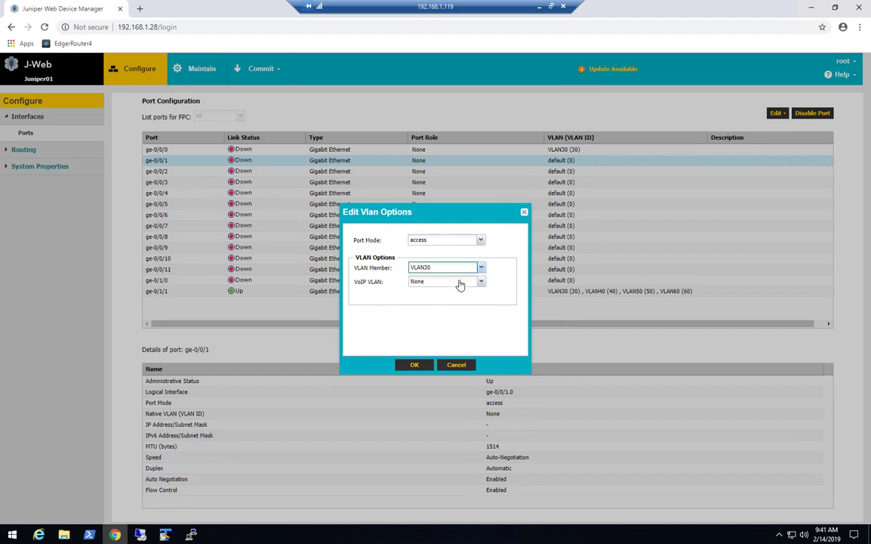
pyautogui.click(412, 365)
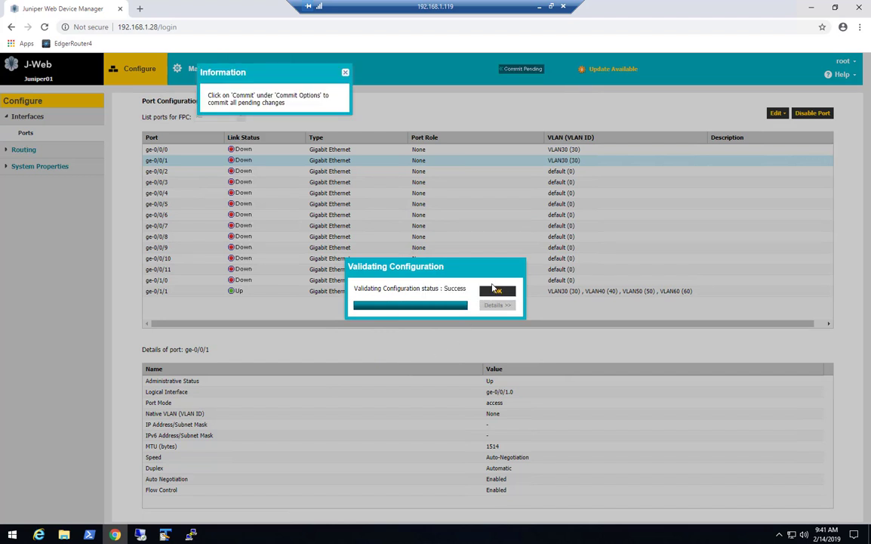
pyautogui.click(491, 292)
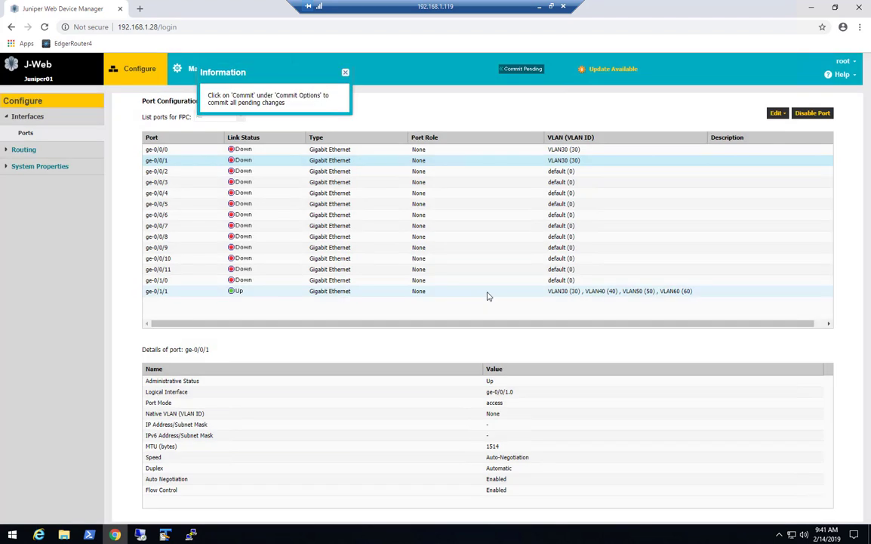
# Assign access port ge-0/0/2 to VLAN30 and acknowledge the validation message.
pyautogui.click(381, 172)
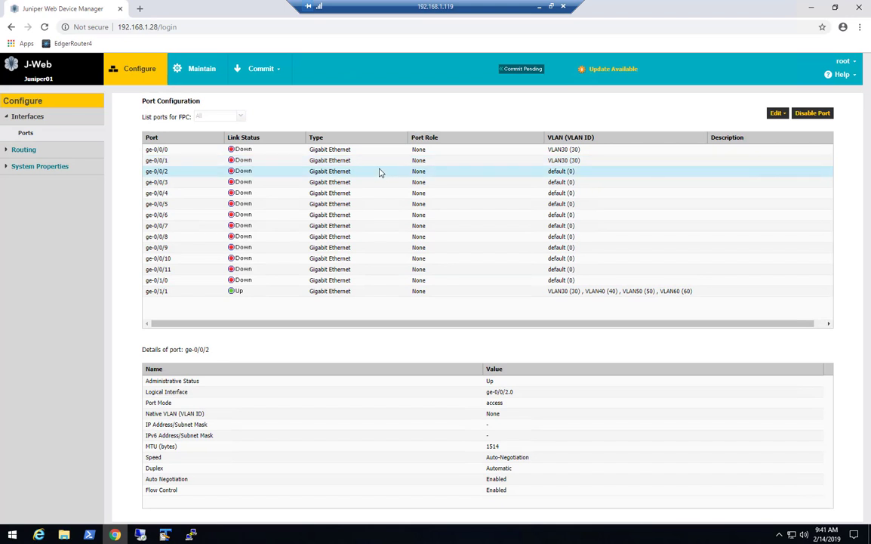
pyautogui.click(777, 113)
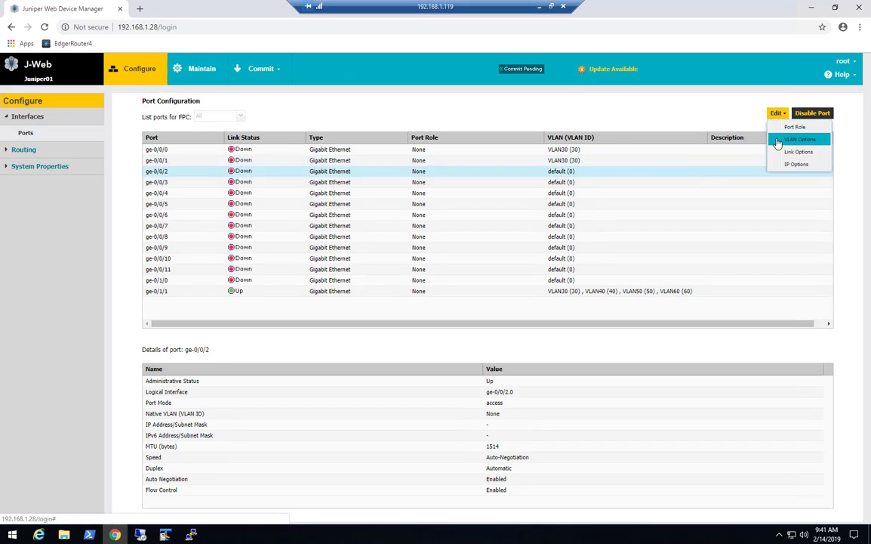
pyautogui.click(789, 139)
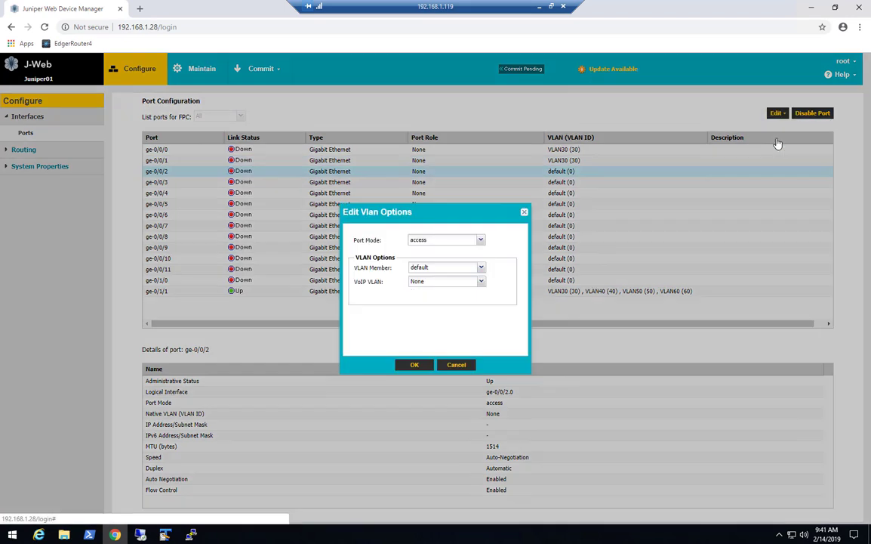
pyautogui.click(447, 269)
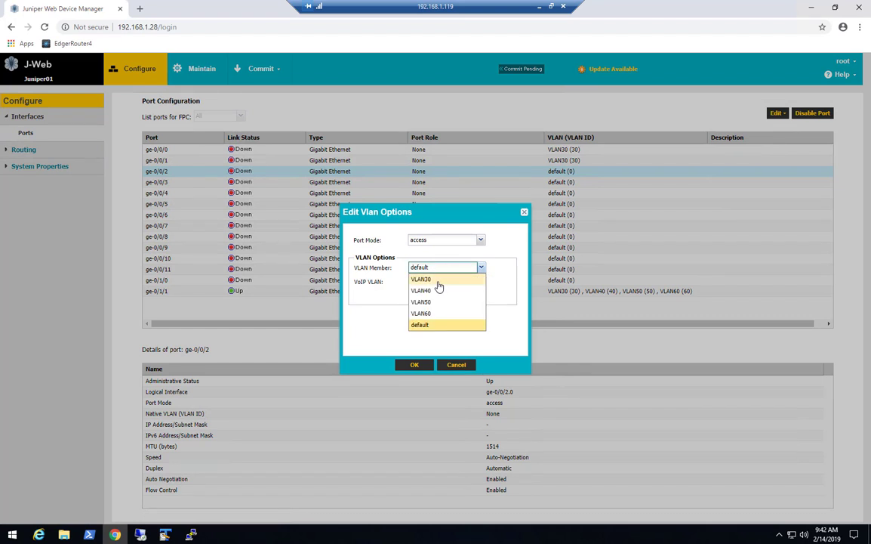
pyautogui.click(439, 282)
pyautogui.click(408, 365)
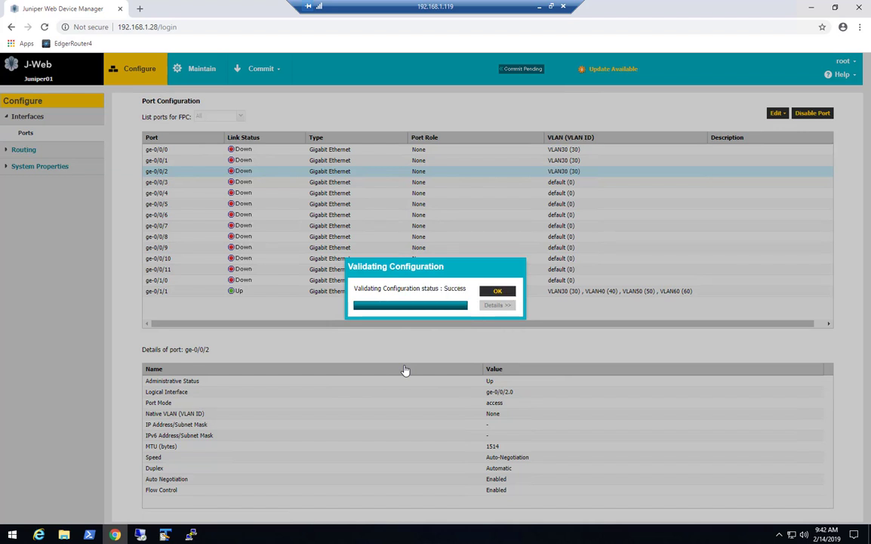
pyautogui.click(494, 293)
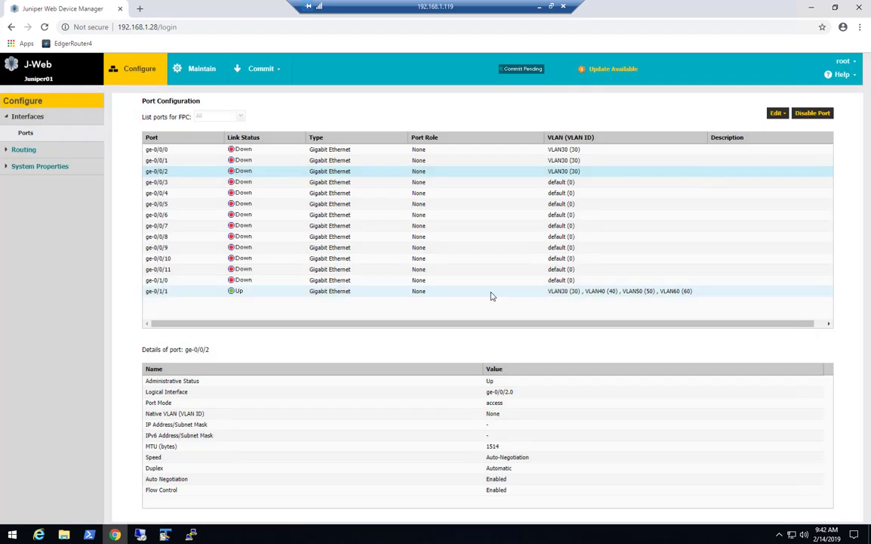
pyautogui.click(385, 182)
# Make port ge-0/0/3 a member of VLAN30 through VLAN Options.
pyautogui.click(775, 114)
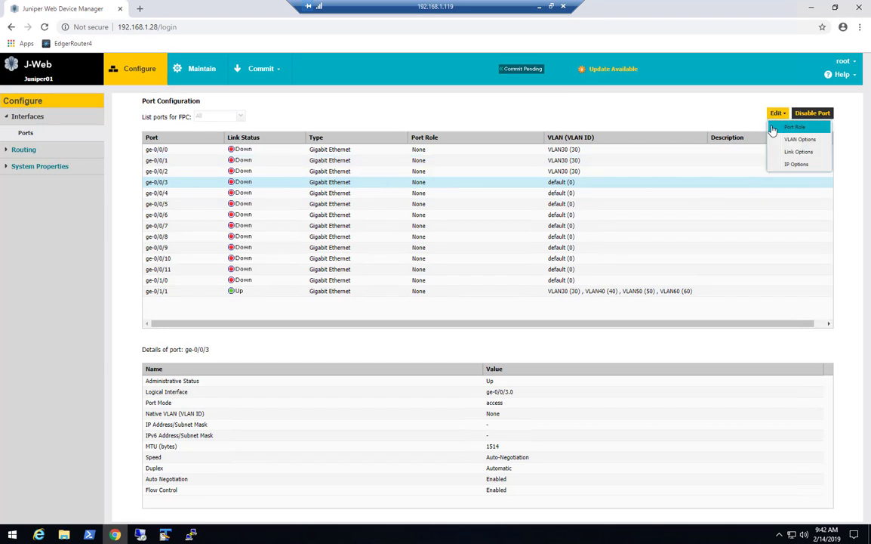
pyautogui.click(777, 142)
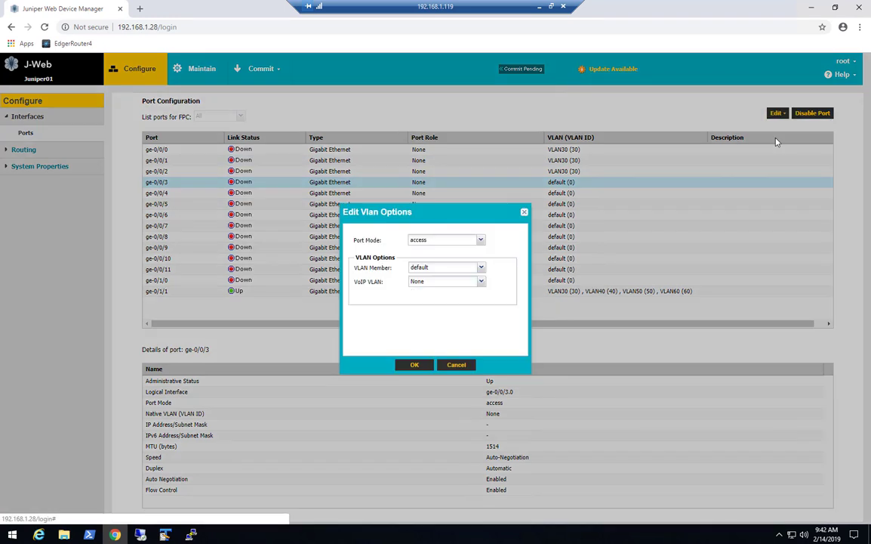
pyautogui.click(452, 268)
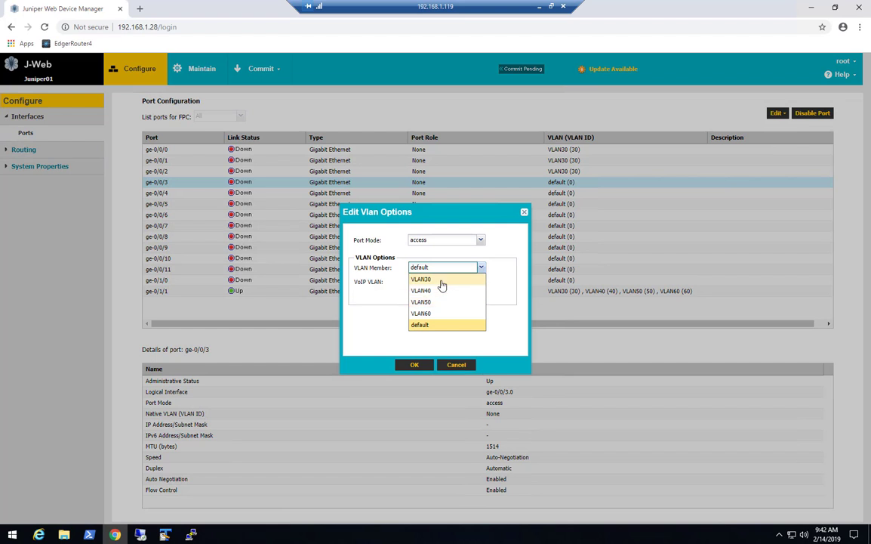
pyautogui.click(442, 279)
pyautogui.click(406, 366)
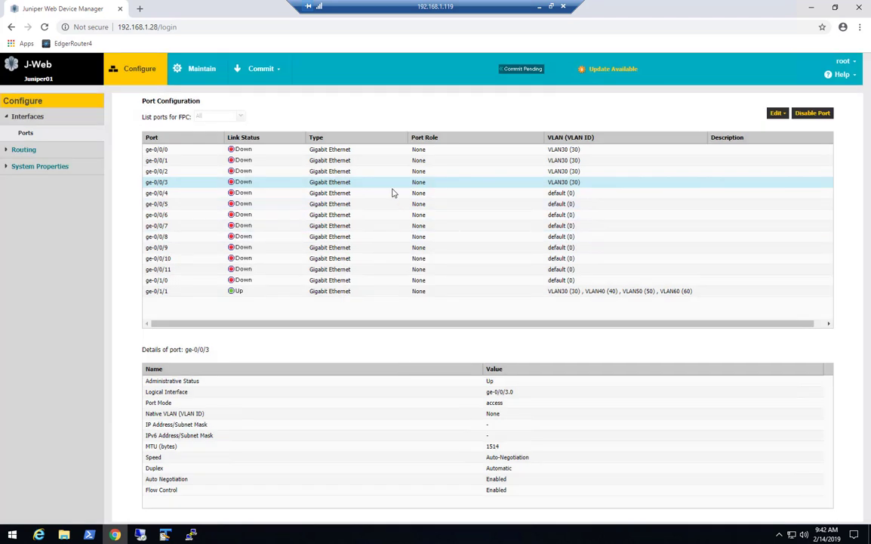
# Make port ge-0/0/4 a member of VLAN40 and acknowledge the validation message.
pyautogui.click(382, 197)
pyautogui.click(777, 113)
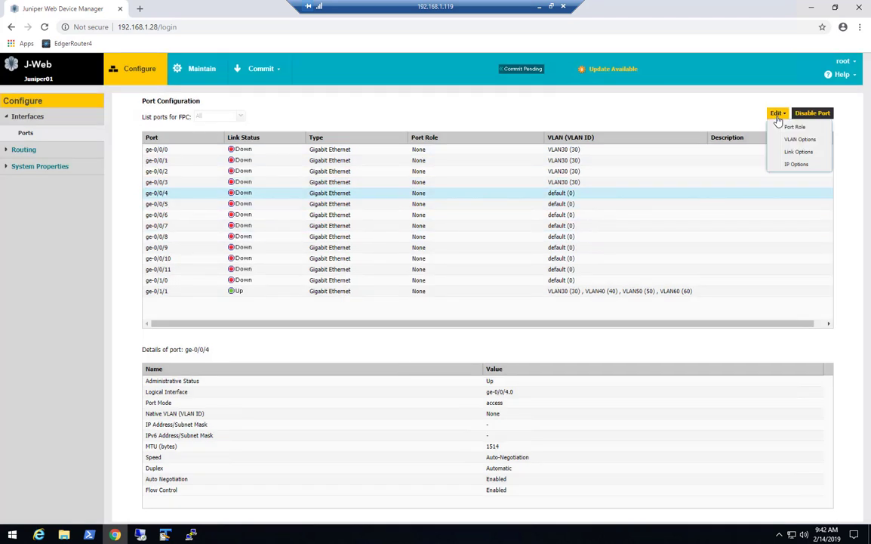
pyautogui.click(786, 139)
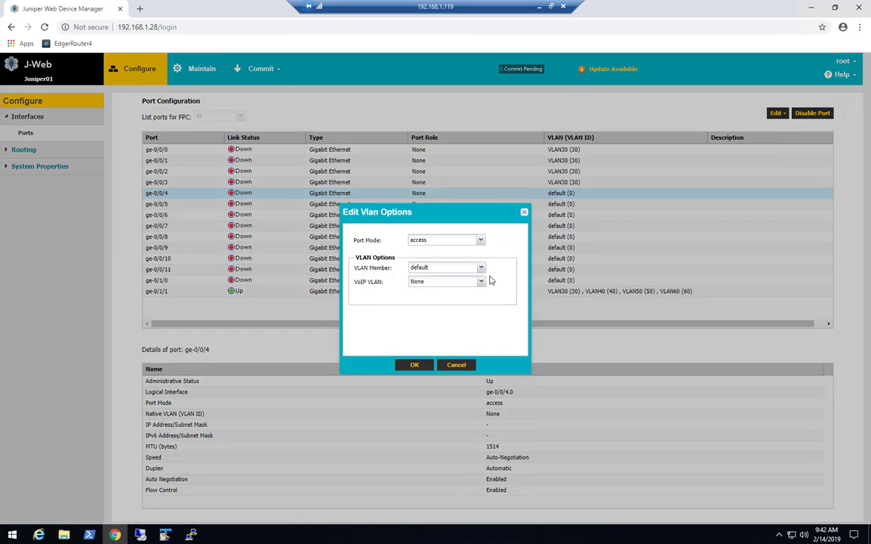
pyautogui.click(440, 268)
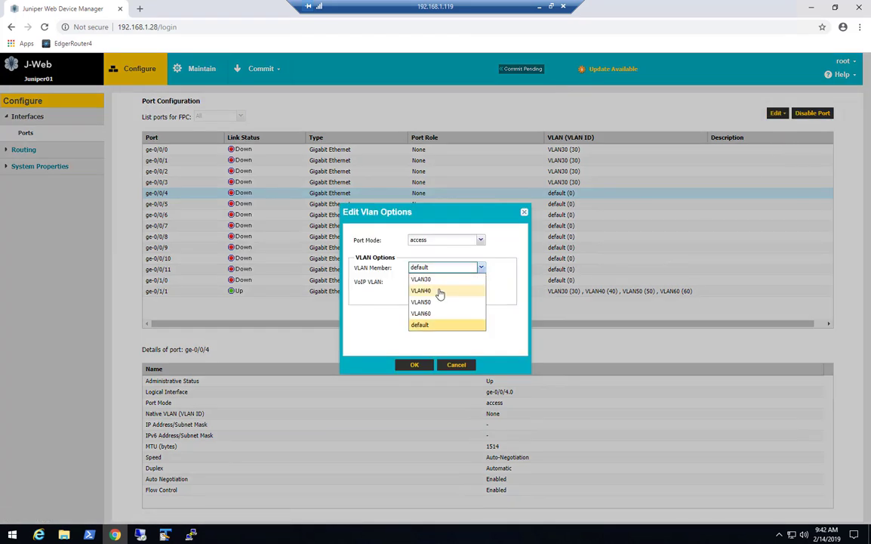
pyautogui.click(440, 292)
pyautogui.click(415, 364)
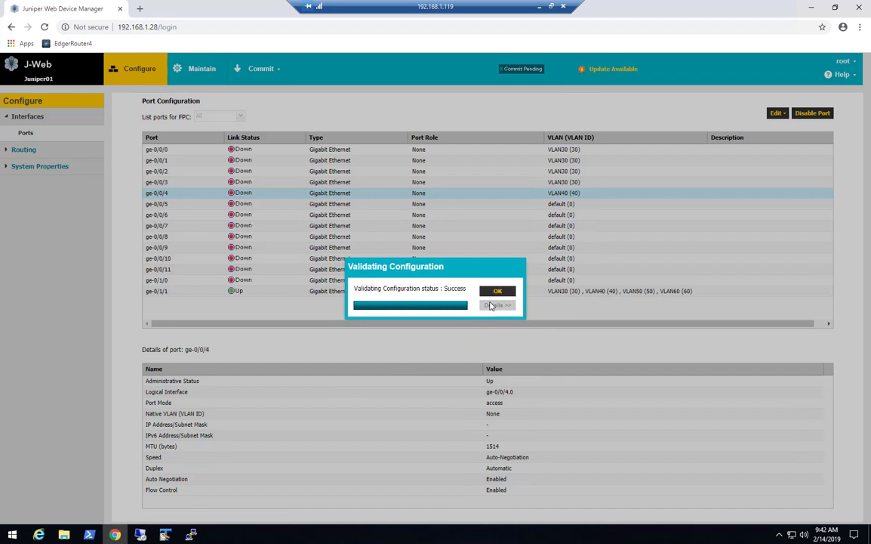
pyautogui.click(496, 291)
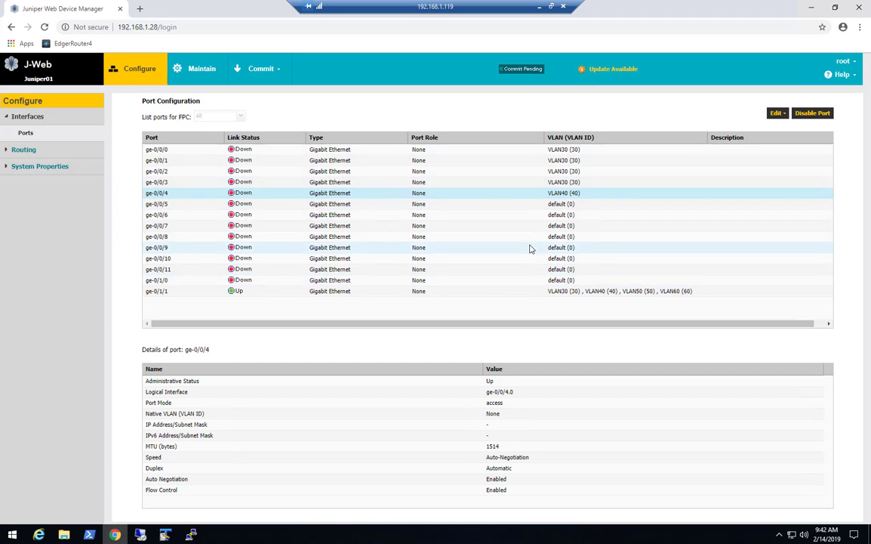
# Log the root user out of J-Web, confirming Yes, and close the Chrome window.
pyautogui.click(844, 64)
pyautogui.click(831, 75)
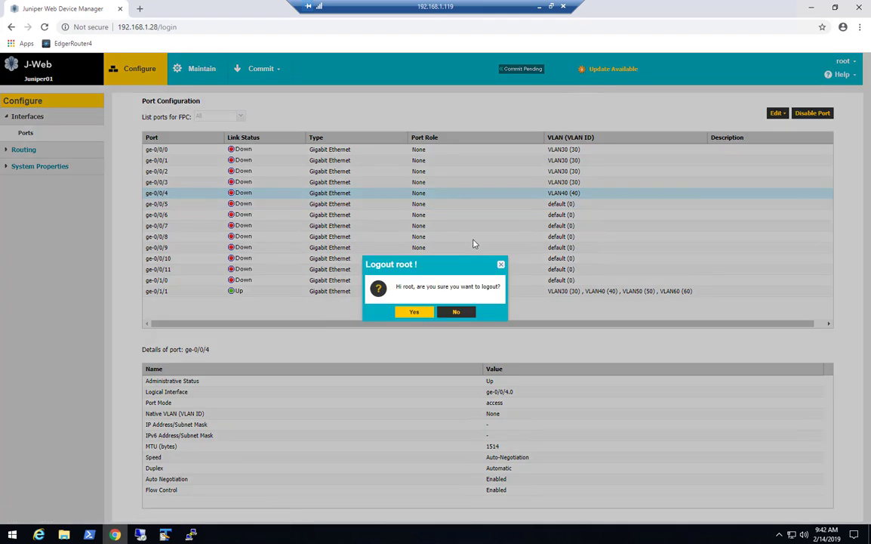
pyautogui.click(409, 313)
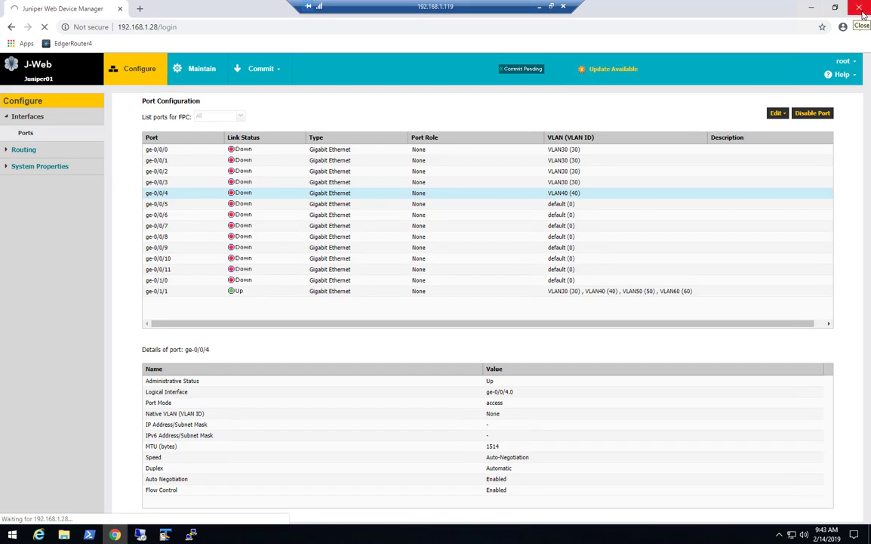
pyautogui.click(863, 14)
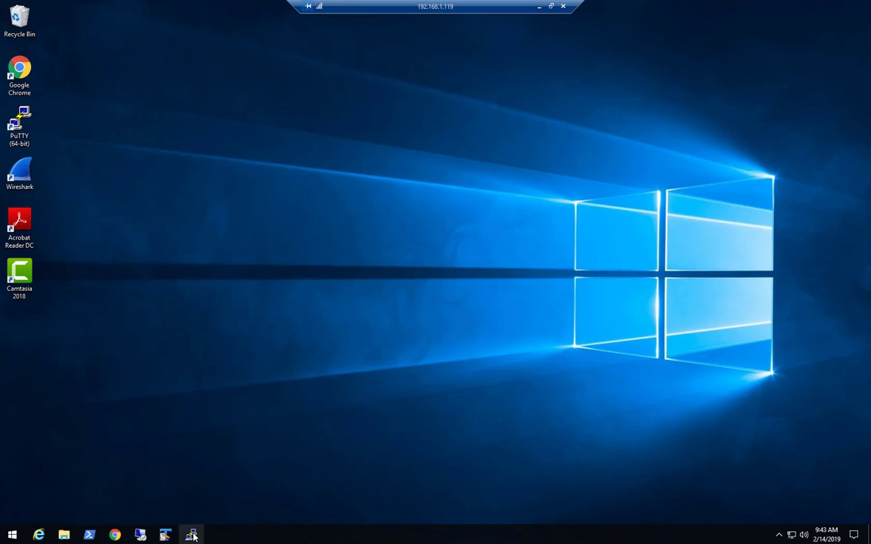
# Minimize the remote session and restore YouTube_Drawing_VLAN.pdf in Acrobat Reader.
pyautogui.click(539, 6)
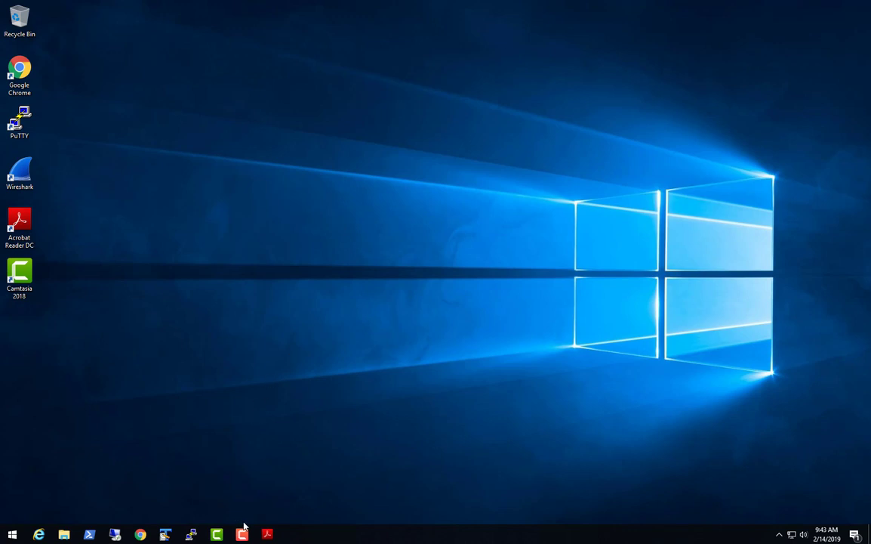
pyautogui.click(266, 534)
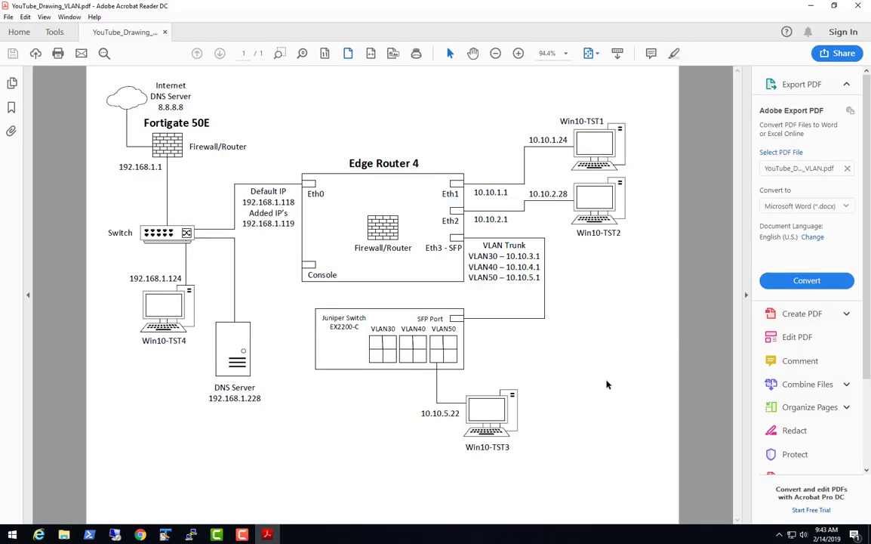